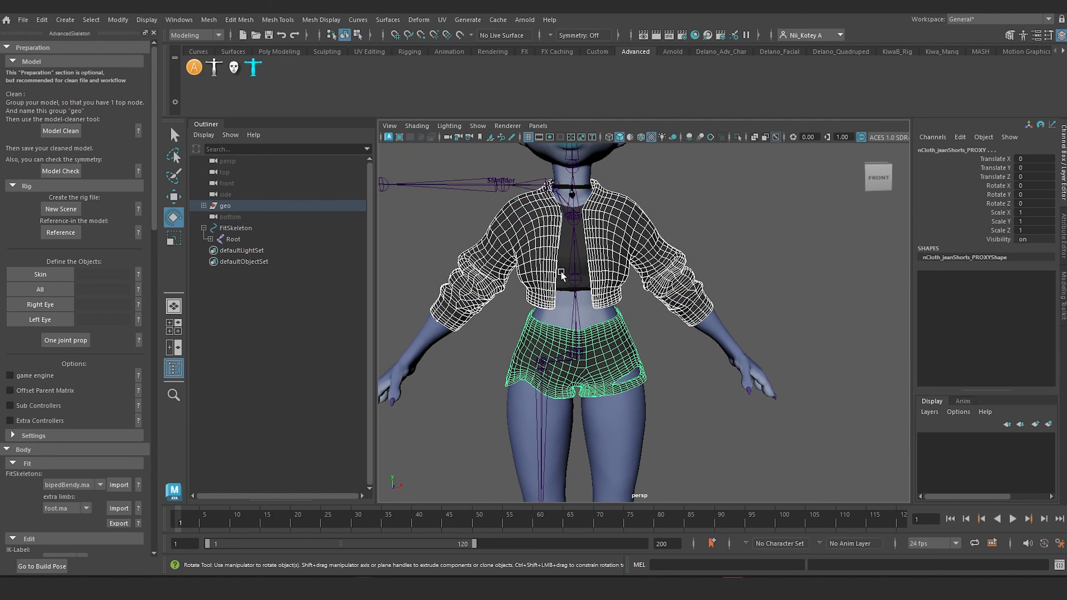
Step: Put the jacket, top, shorts and sneakers on a new display layer and hide that layer
shift+click(561, 270)
key(a)
alt+middle_drag(723, 427, 703, 304)
alt+right_drag(703, 304, 712, 280)
shift+click(595, 362)
alt+middle_drag(819, 301, 814, 431)
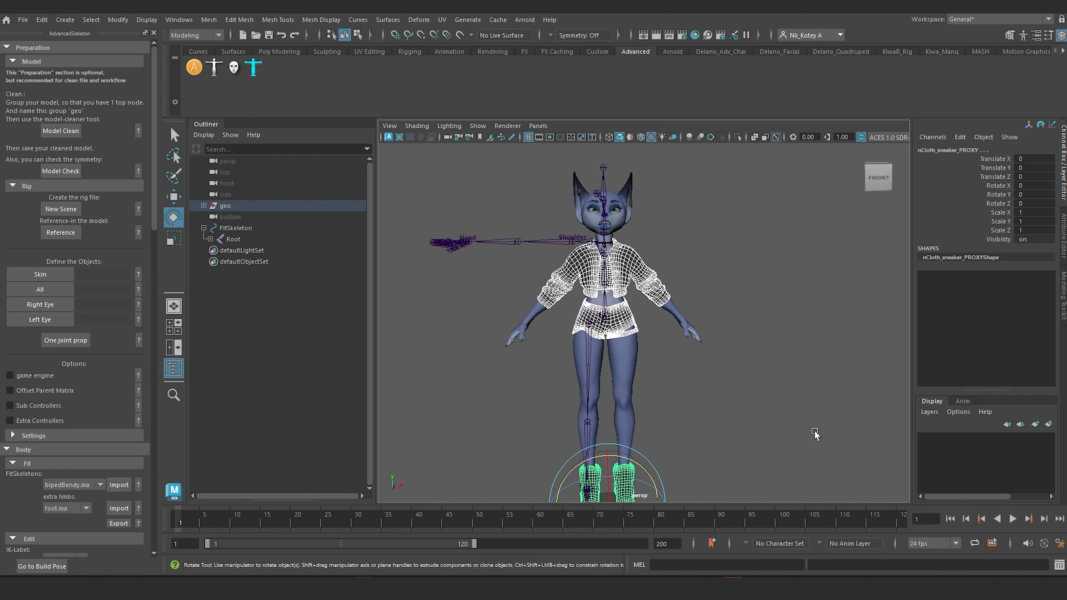
click(1051, 424)
click(923, 436)
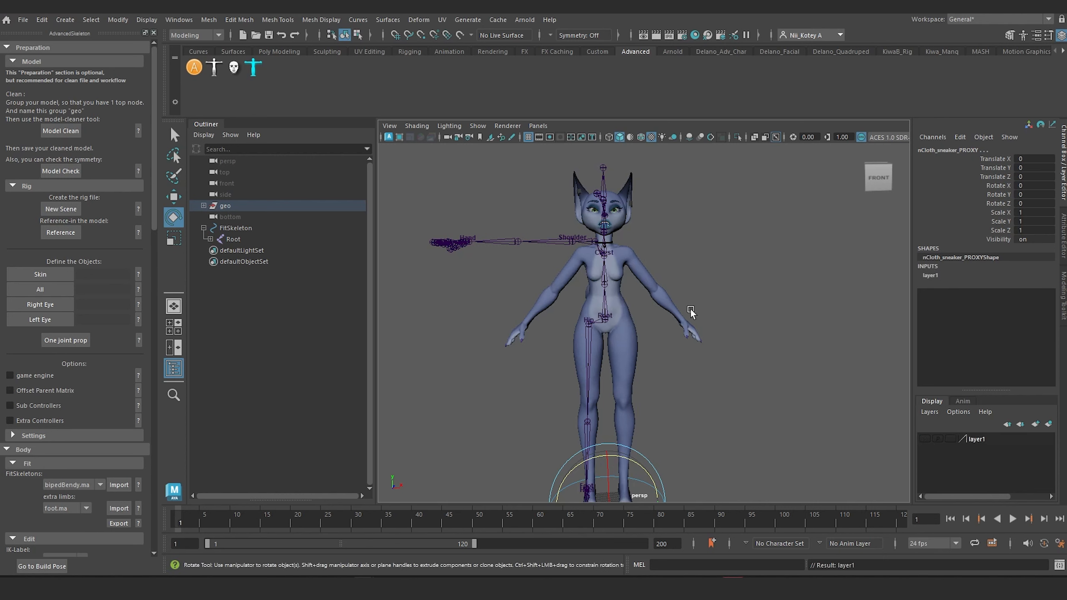
Step: In the front view, scale the whole FitSkeleton up uniformly to 12.167 to match the character's body
scroll(691, 309, down, 3)
key(space)
drag(665, 375, 673, 403)
click(552, 348)
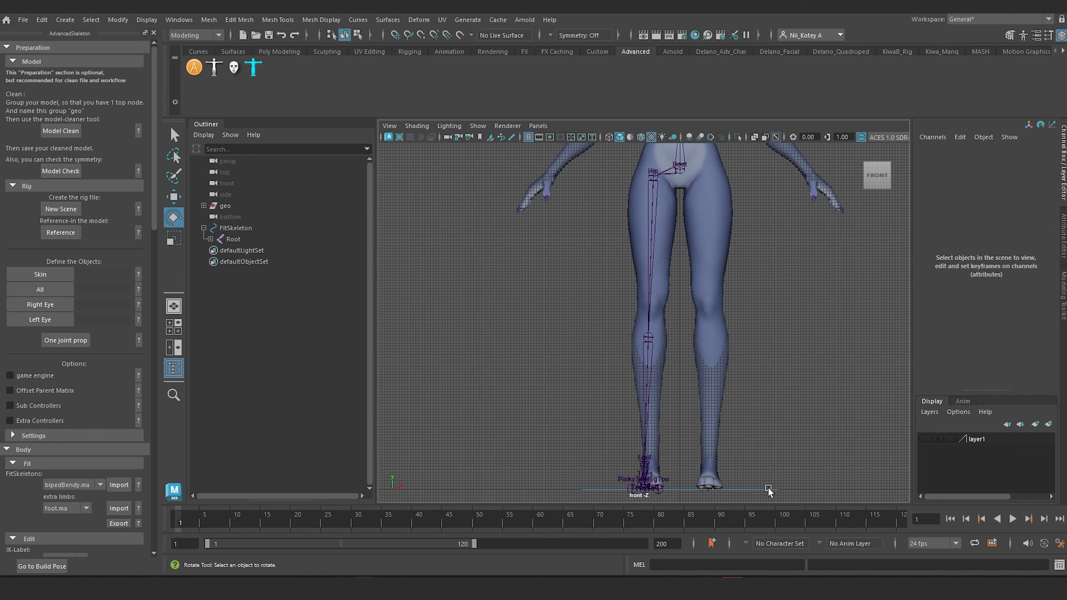
click(769, 489)
scroll(678, 309, up, 2)
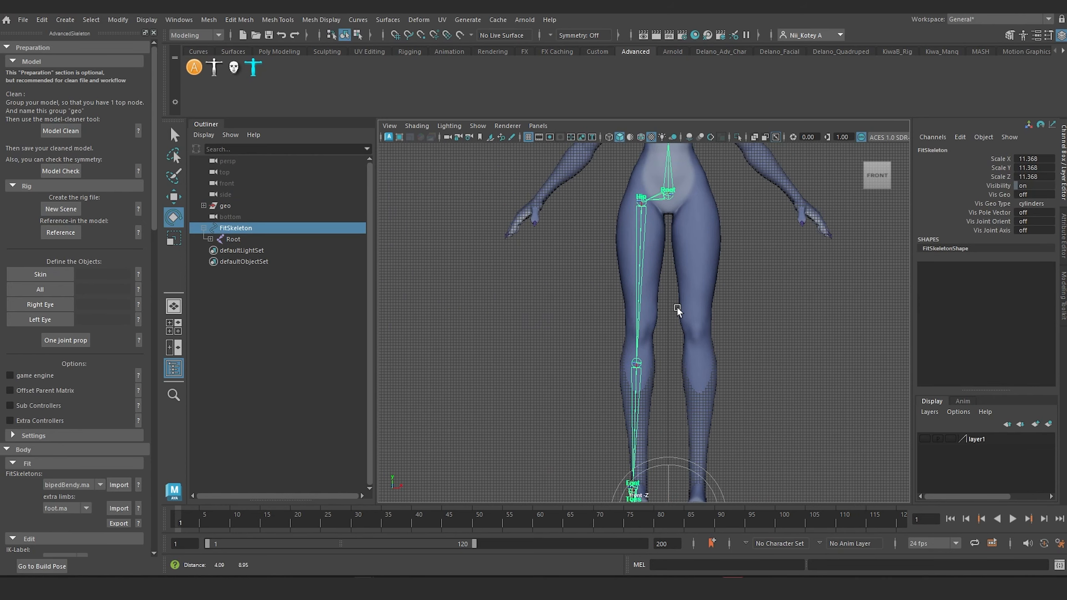
scroll(678, 309, down, 3)
key(r)
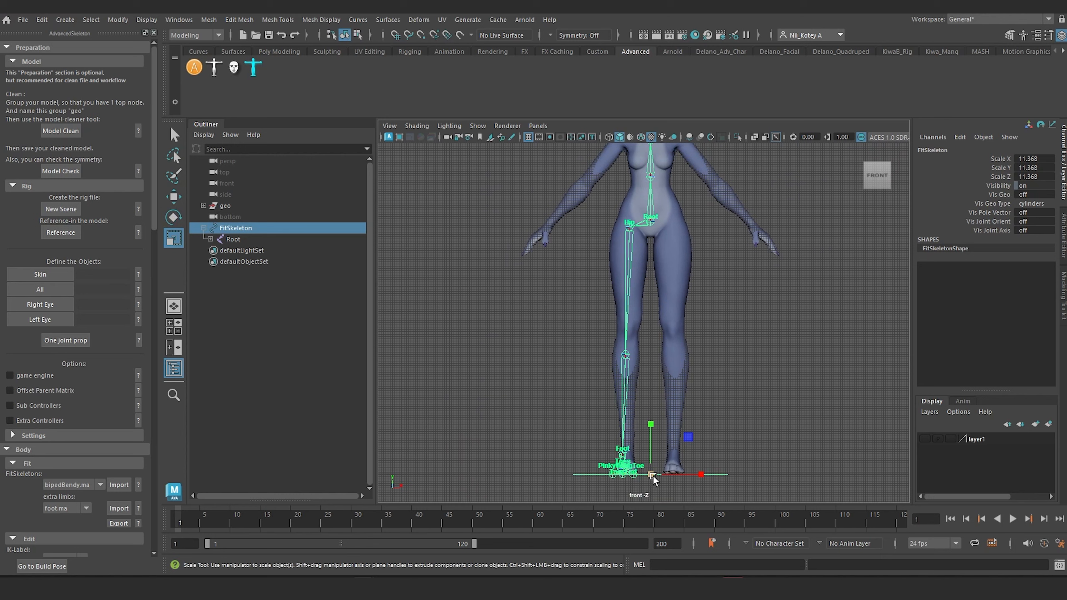
drag(652, 476, 690, 485)
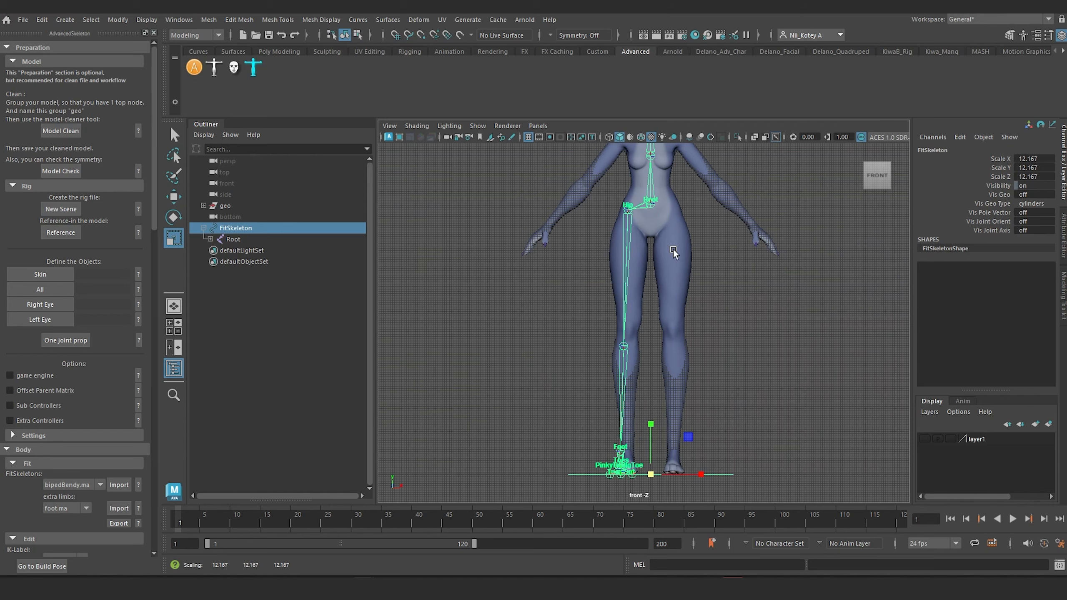
Step: Inspect the Root and Hip joints up close, and examine the iliac spine reference images in the browser for pelvis landmarks
scroll(674, 248, up, 6)
alt+middle_drag(674, 214, 664, 452)
scroll(659, 337, up, 2)
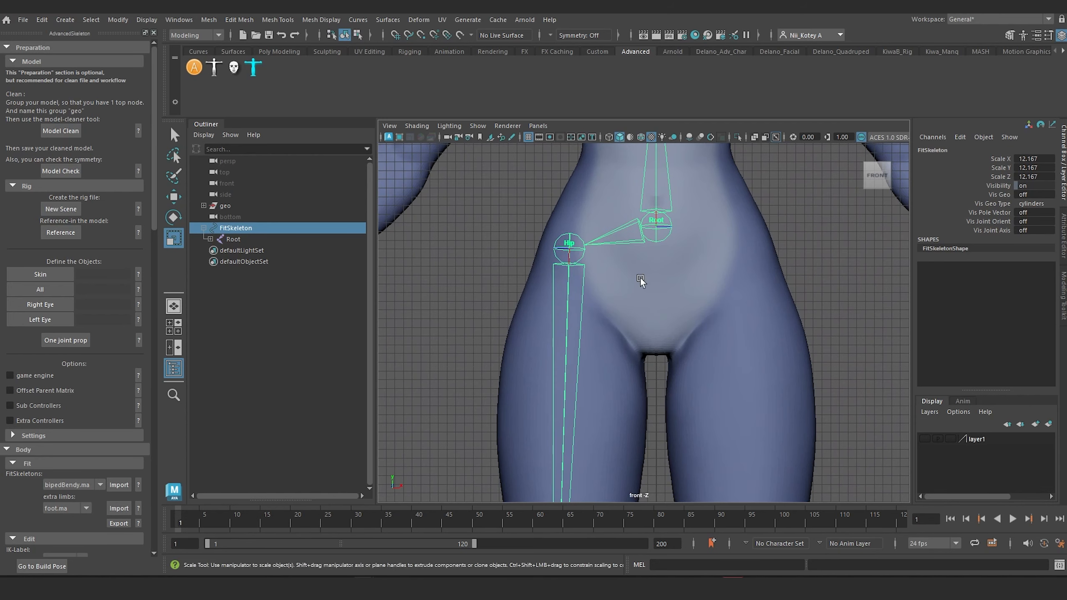
alt+middle_drag(643, 282, 633, 348)
scroll(597, 315, up, 3)
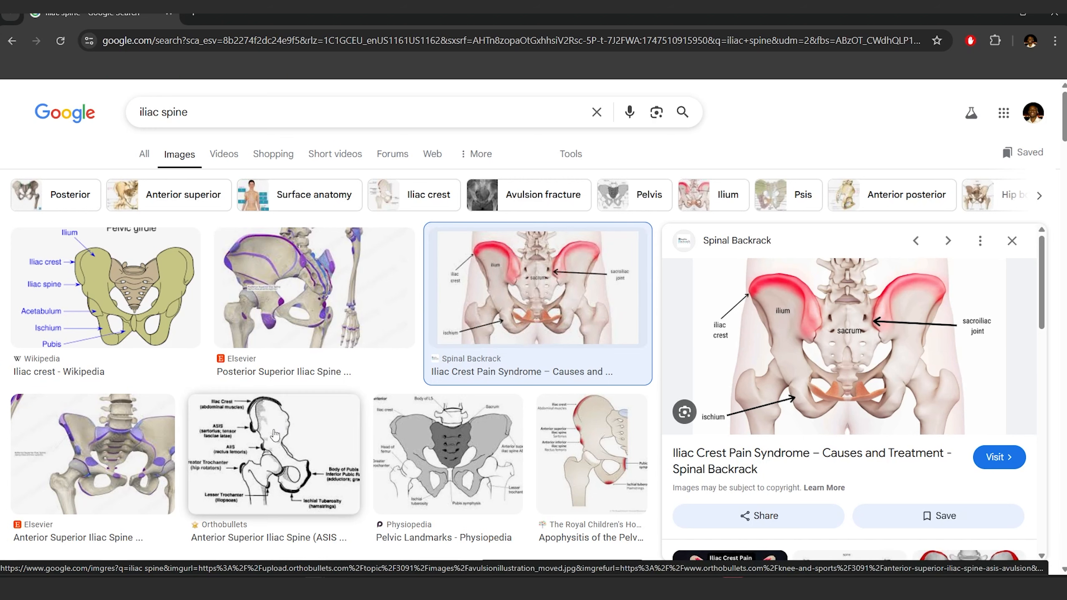
click(268, 405)
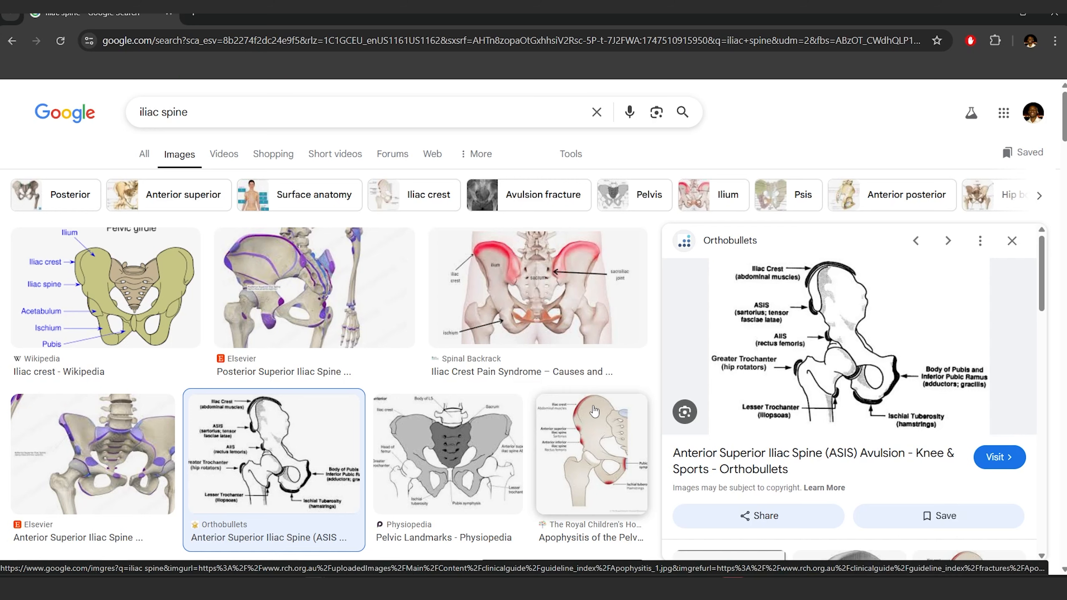
key(Right)
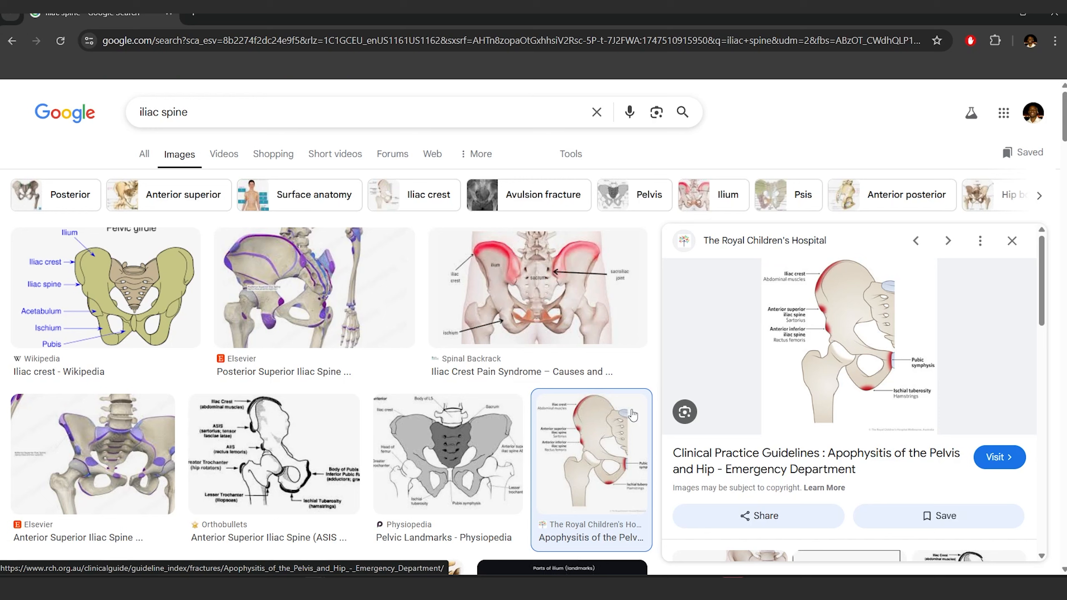
click(996, 15)
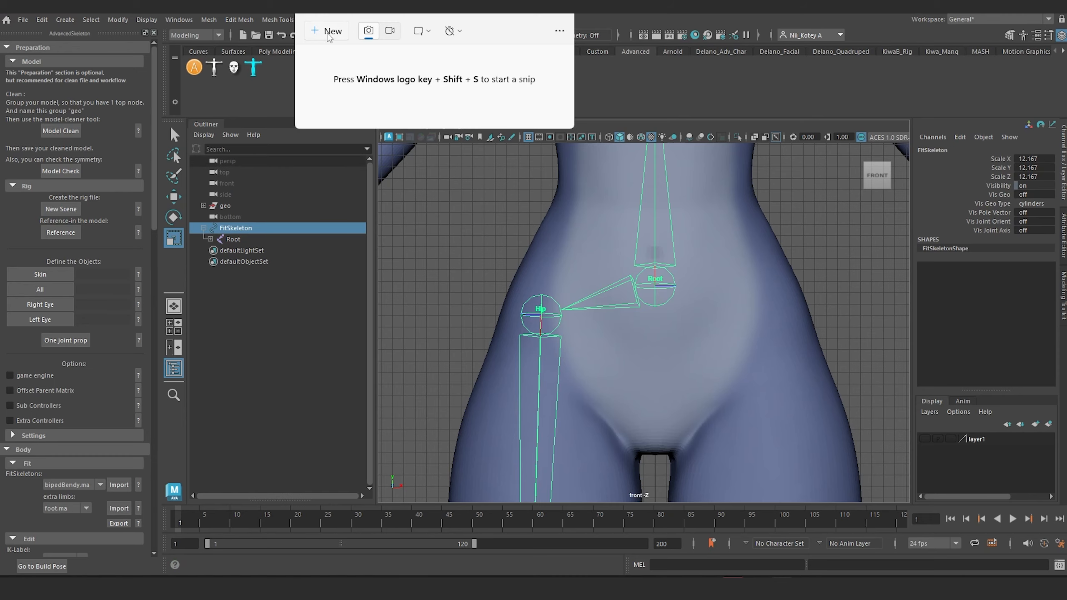
Step: Capture a snip of the front-view pelvis, sketch the pelvic bone outline and hip landmark over it, and close the snip
click(330, 36)
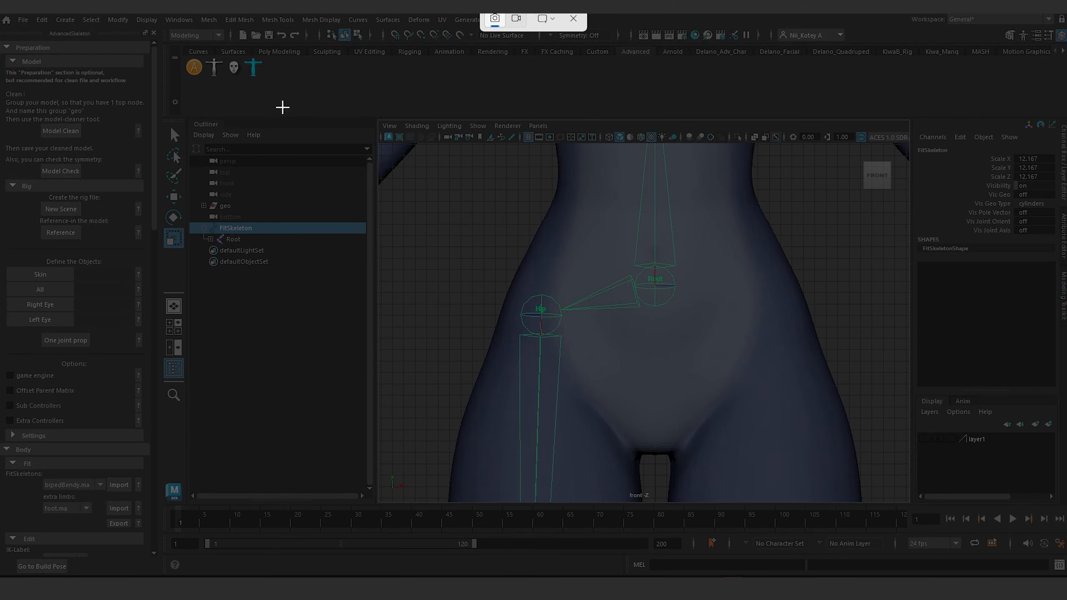
drag(281, 104, 914, 483)
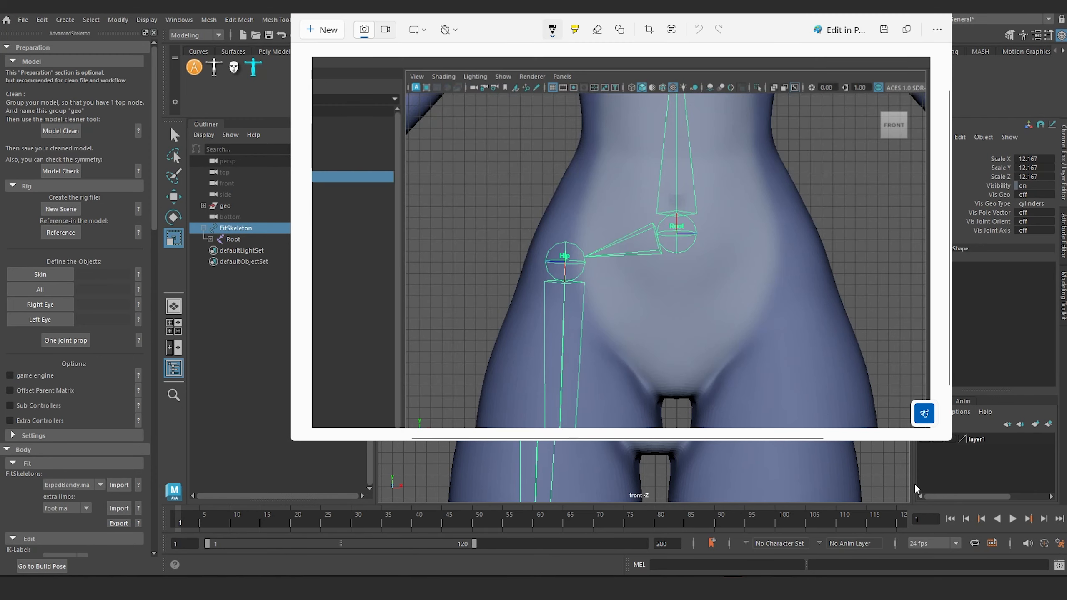
mouse_move(646, 248)
mouse_down()
mouse_move(565, 283)
mouse_move(588, 296)
mouse_move(647, 381)
mouse_move(715, 391)
mouse_move(791, 291)
mouse_up()
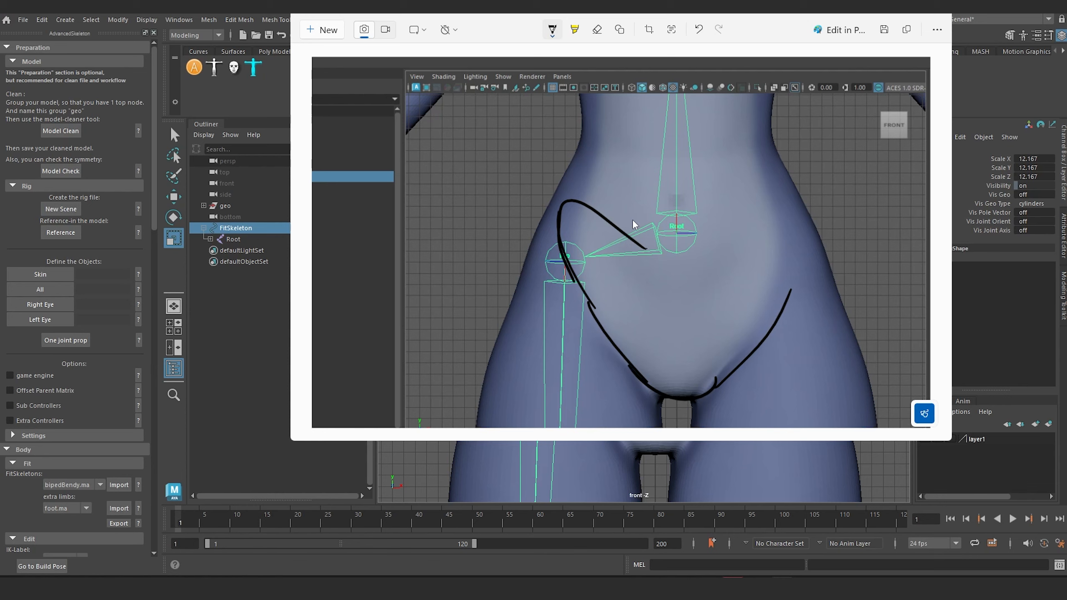
mouse_move(695, 252)
mouse_down()
mouse_move(665, 240)
mouse_move(697, 243)
mouse_up()
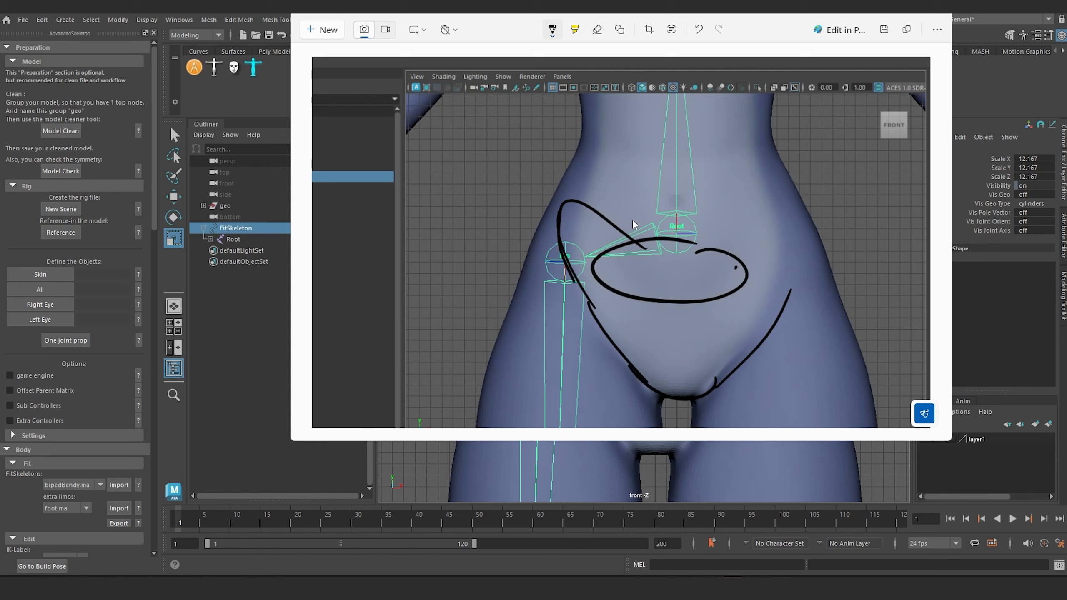
drag(529, 200, 545, 209)
drag(523, 203, 558, 221)
drag(565, 243, 569, 247)
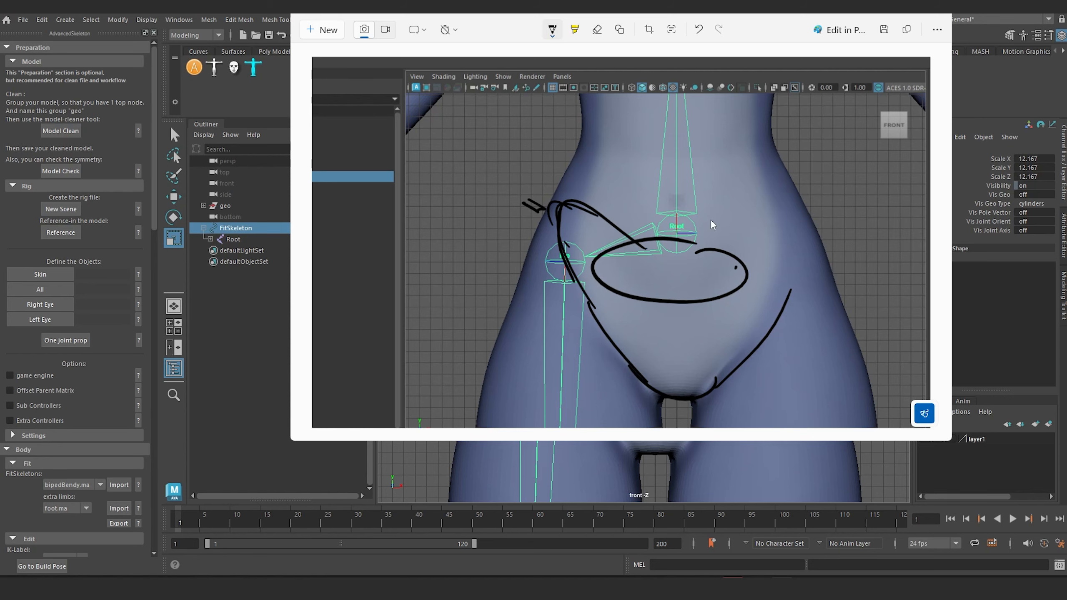
click(945, 14)
Step: In the left view, move the Root joint forward inside the pelvis to a Translate Z of 0.095
click(733, 254)
scroll(628, 310, down, 4)
key(space)
drag(627, 313, 623, 285)
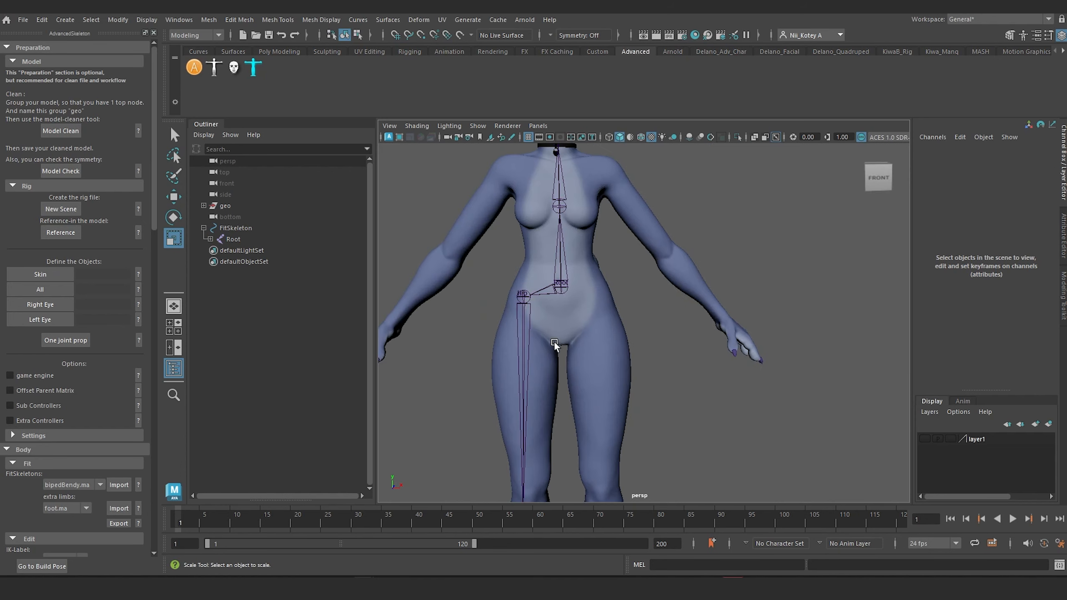
key(space)
drag(585, 321, 570, 312)
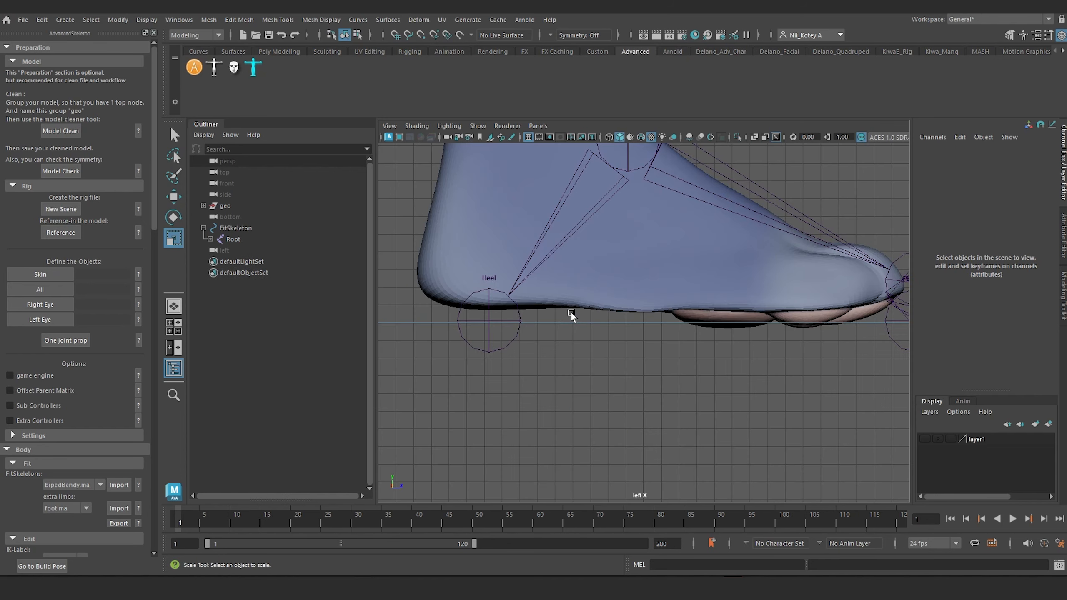
scroll(618, 267, down, 6)
scroll(619, 265, up, 4)
alt+middle_drag(618, 265, 641, 522)
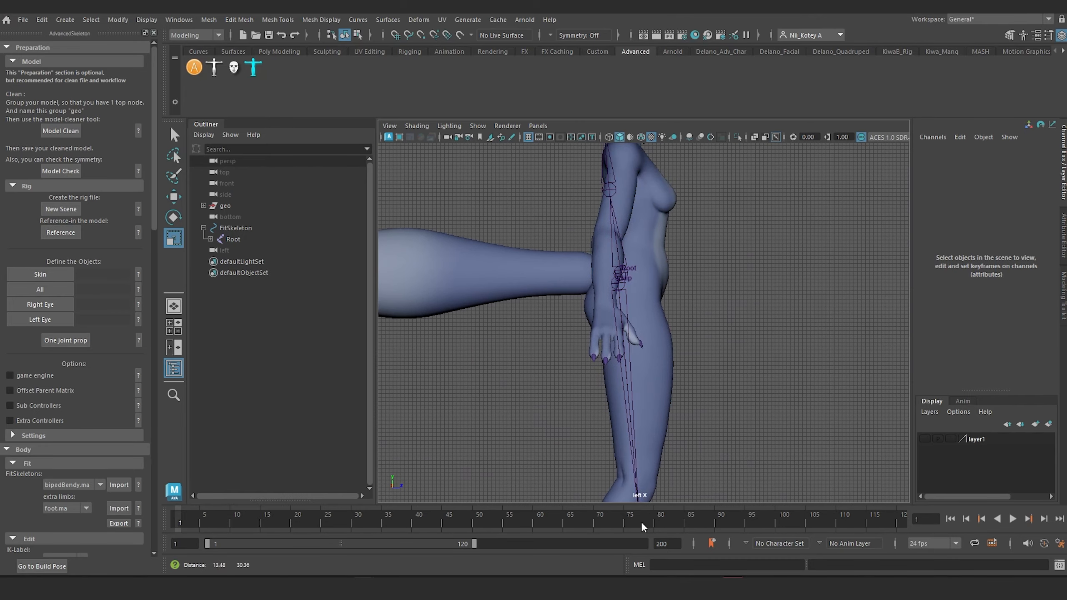
scroll(619, 331, up, 4)
alt+middle_drag(630, 309, 611, 363)
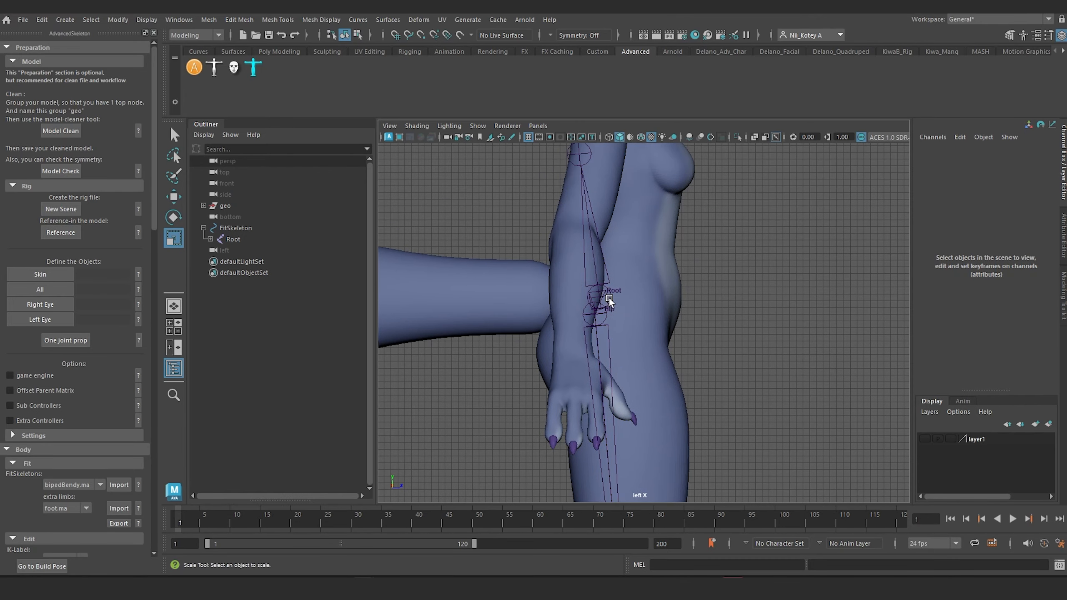
click(609, 299)
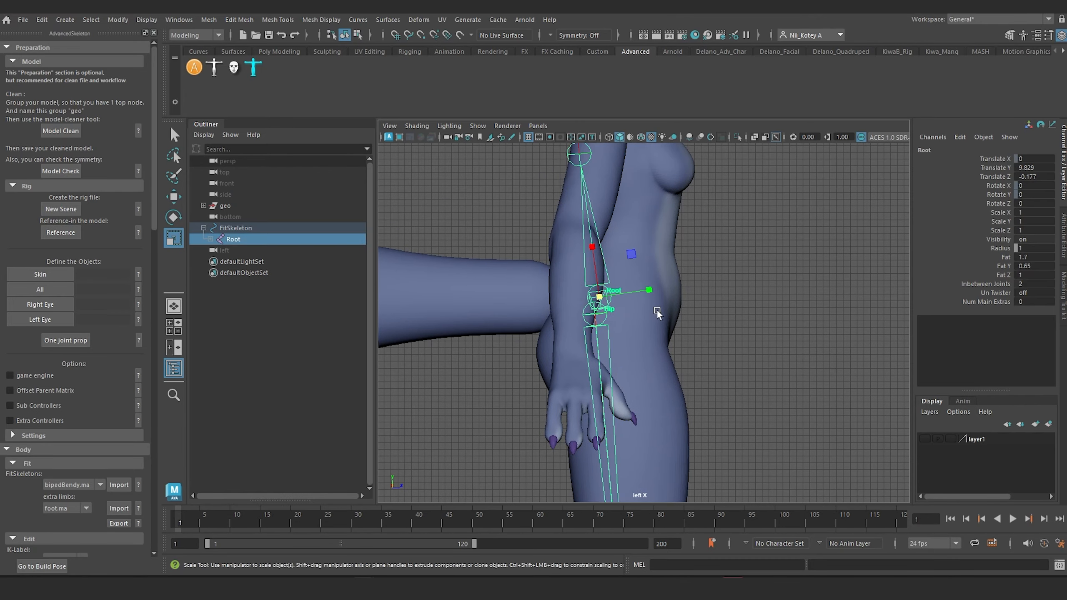
key(w)
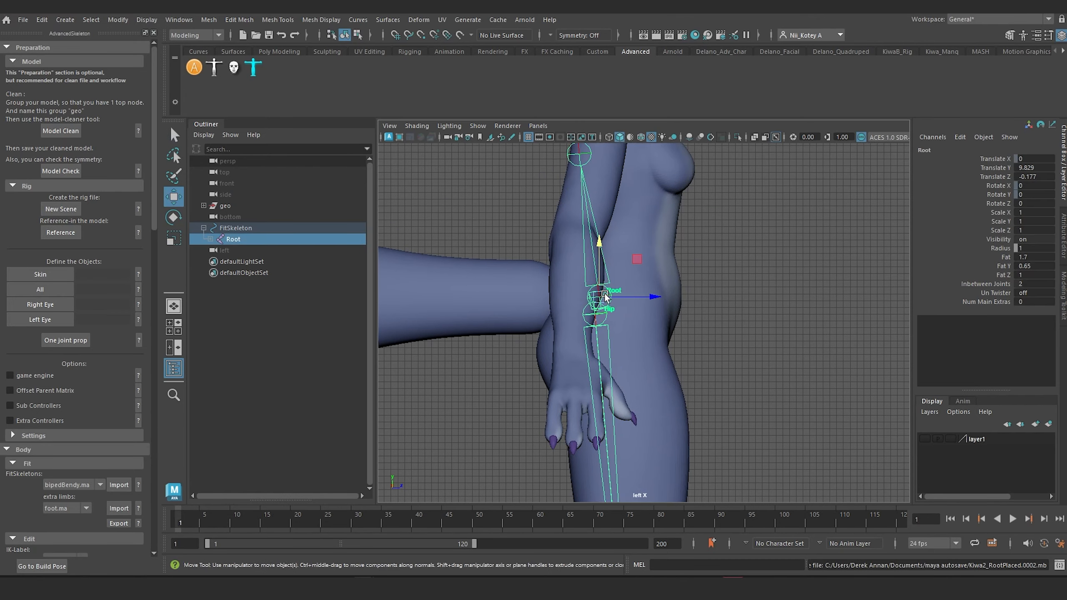
right_drag(605, 296, 609, 295)
drag(653, 297, 677, 300)
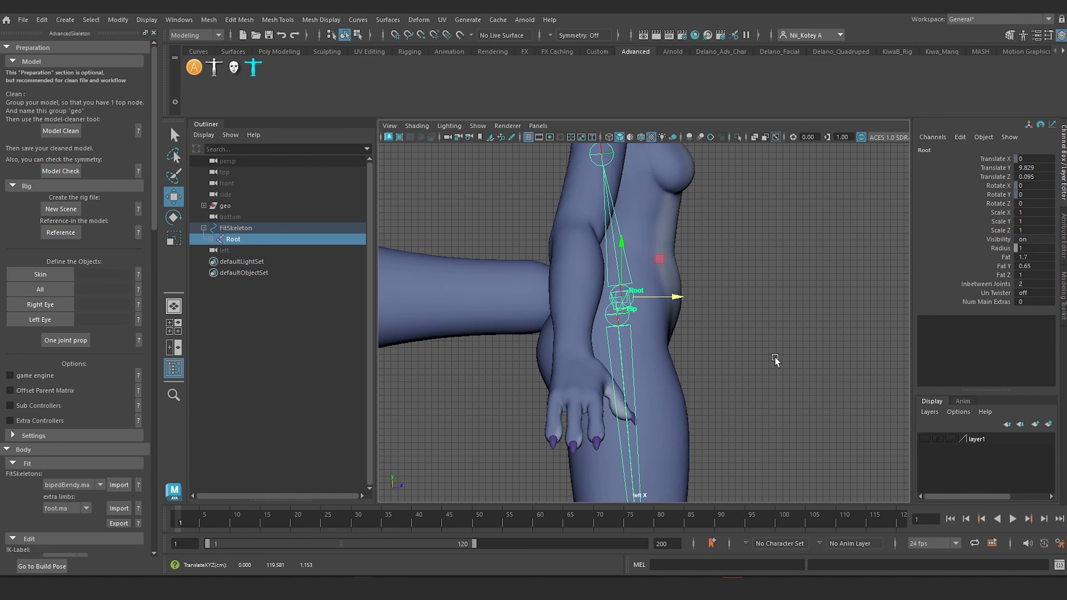
Step: Return to the front view and select the Hip joint of the FitSkeleton
key(space)
drag(723, 362, 723, 339)
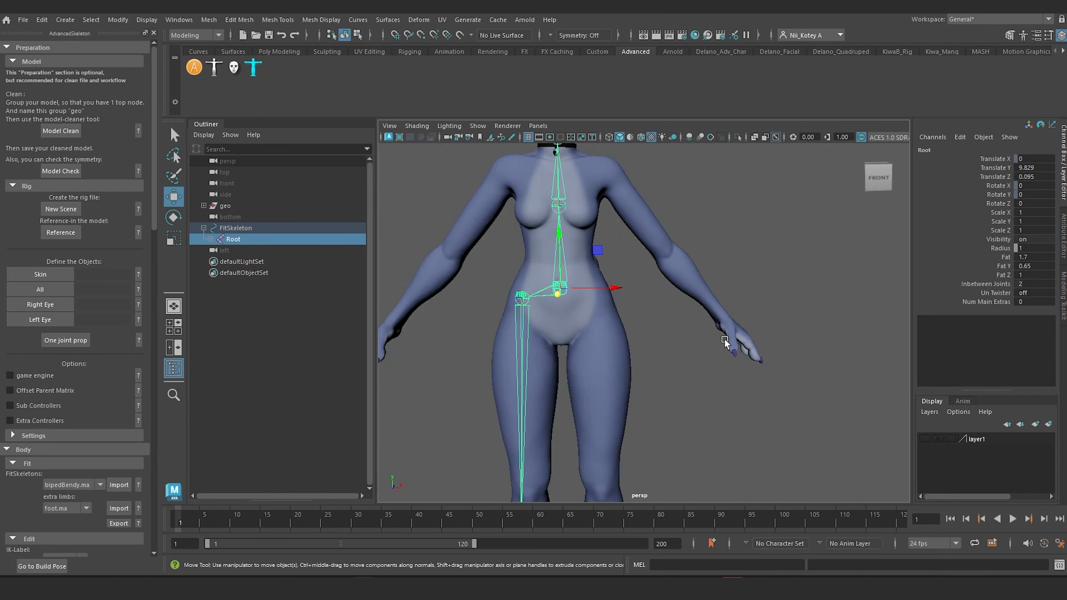
key(space)
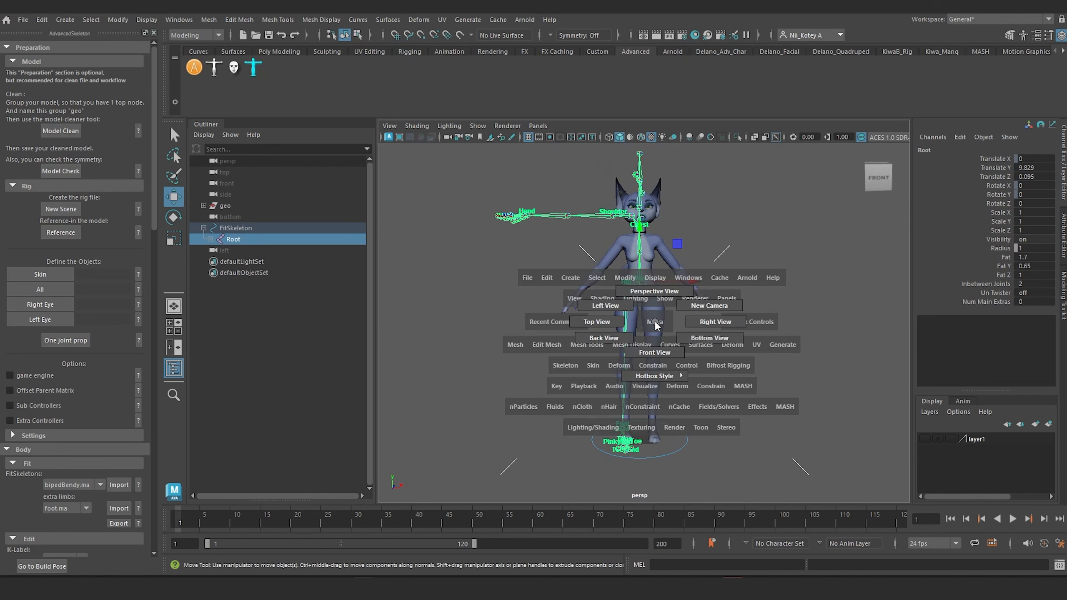
drag(656, 322, 656, 353)
scroll(609, 319, up, 3)
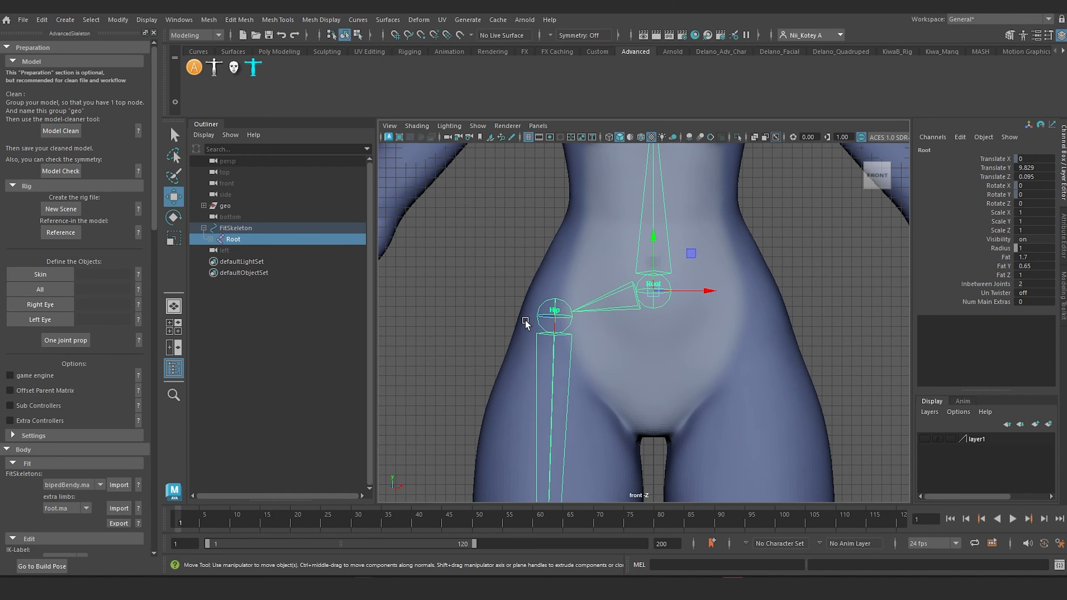
click(541, 318)
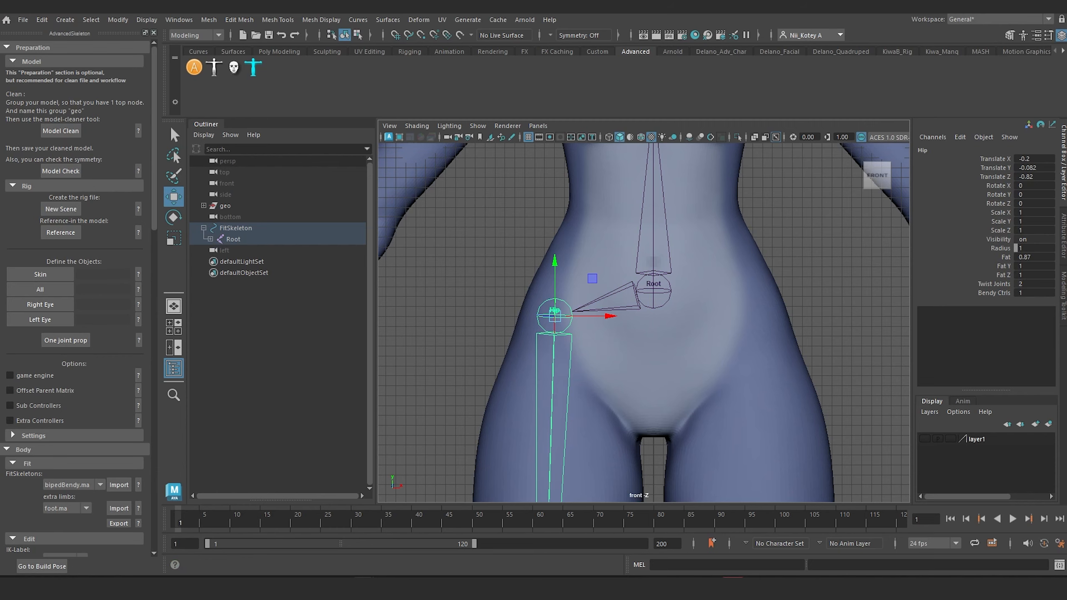
Step: Switch to the browser and search Google Images for "greater trochanter" as a hip placement reference
key(alt+Tab)
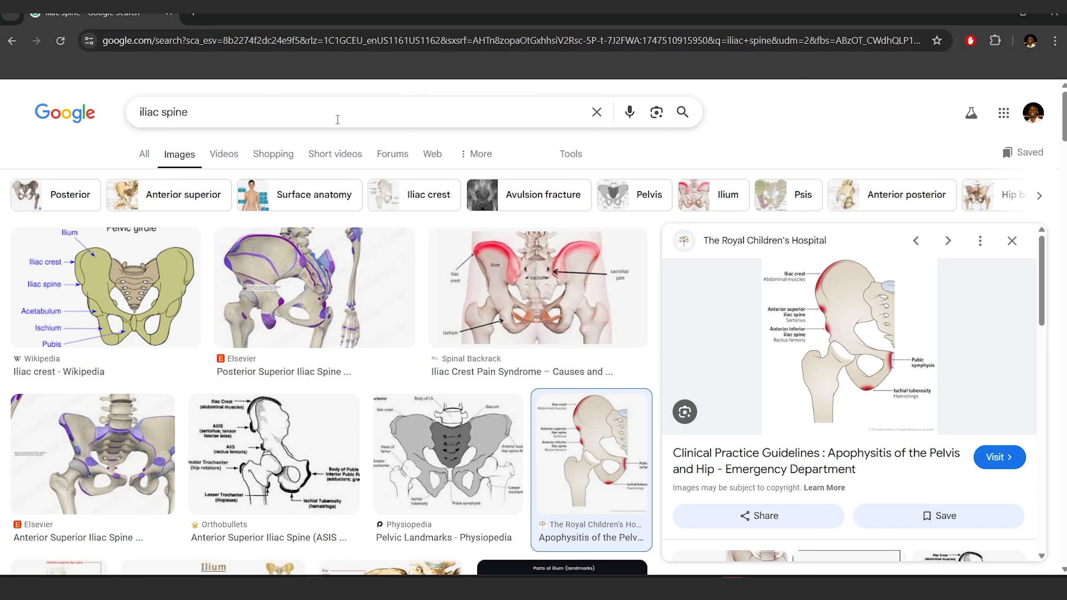
key(ctrl+a)
text(greater tro)
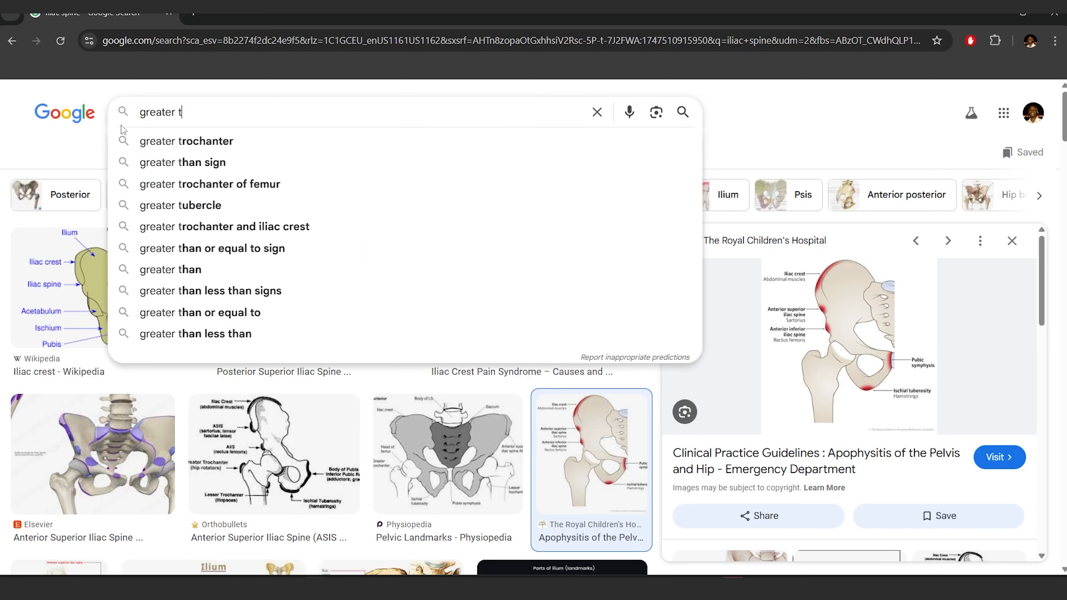
click(124, 141)
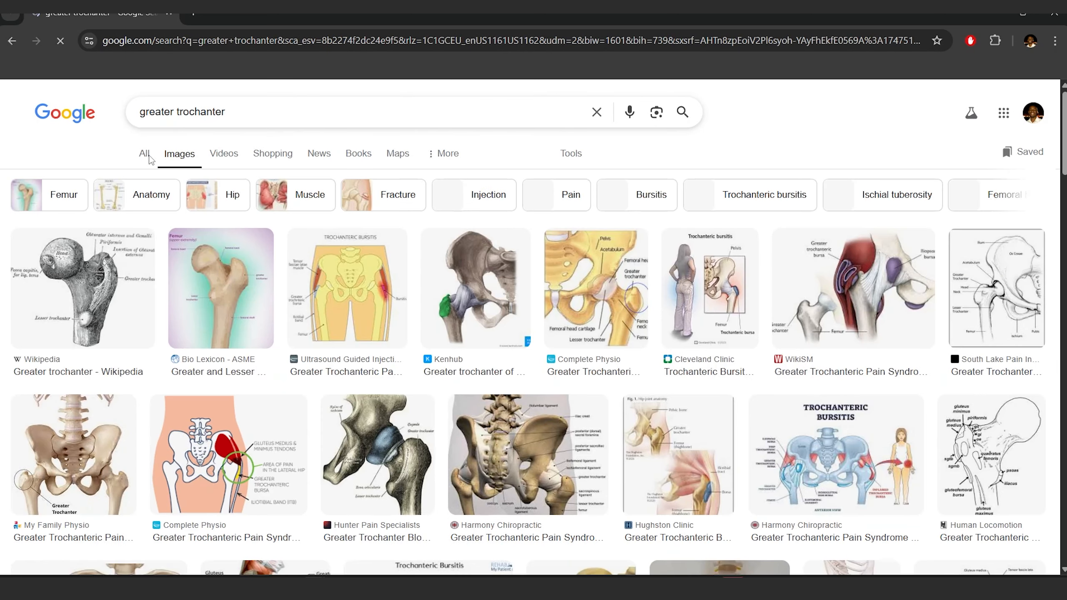
click(354, 300)
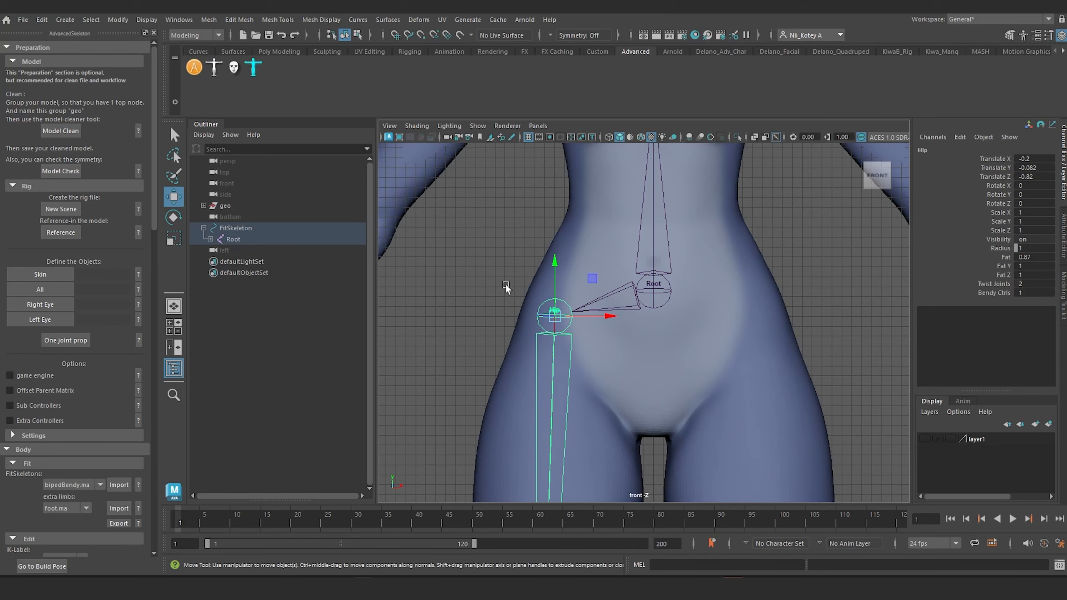
Step: Move the Hip joint down and inward in the front view, to Translate X -0.391, Y -0.109 and Z -0.642
alt+right_drag(499, 279, 577, 348)
alt+middle_drag(576, 348, 605, 291)
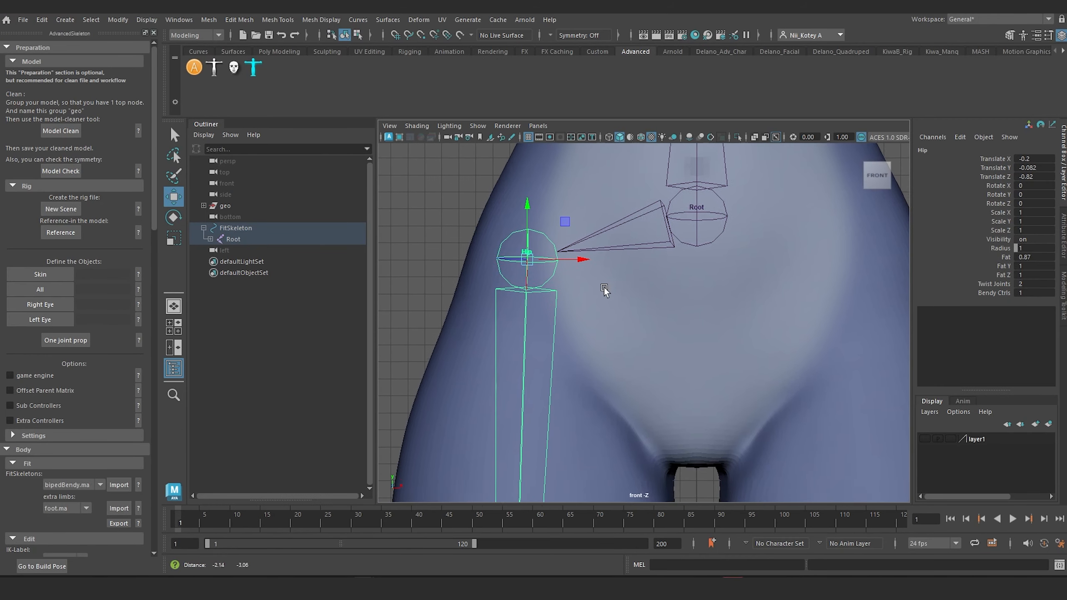
alt+right_drag(605, 291, 562, 304)
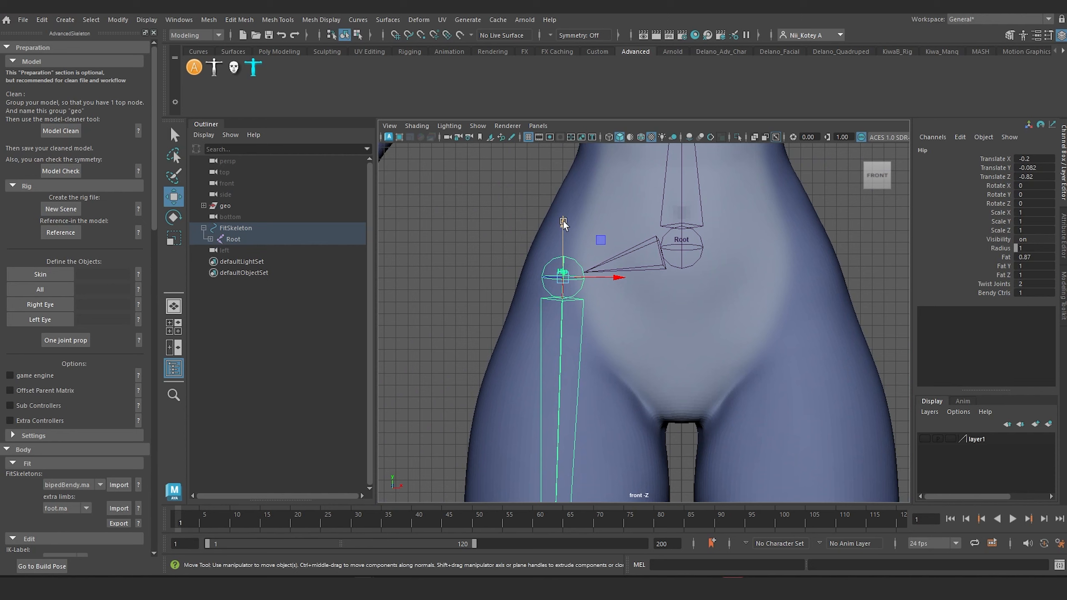
drag(563, 223, 561, 254)
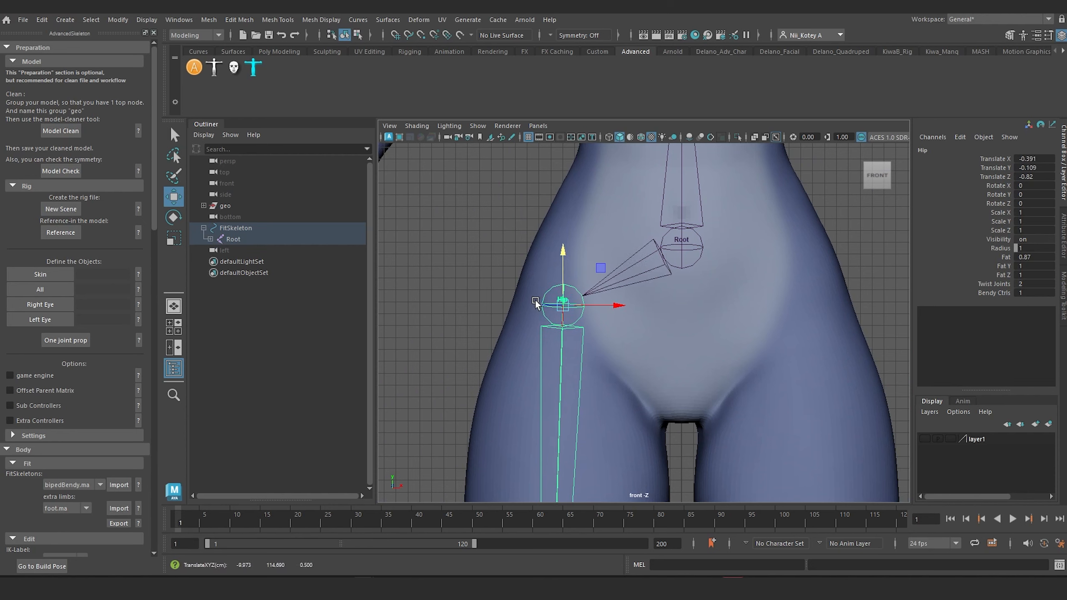
drag(617, 310, 643, 310)
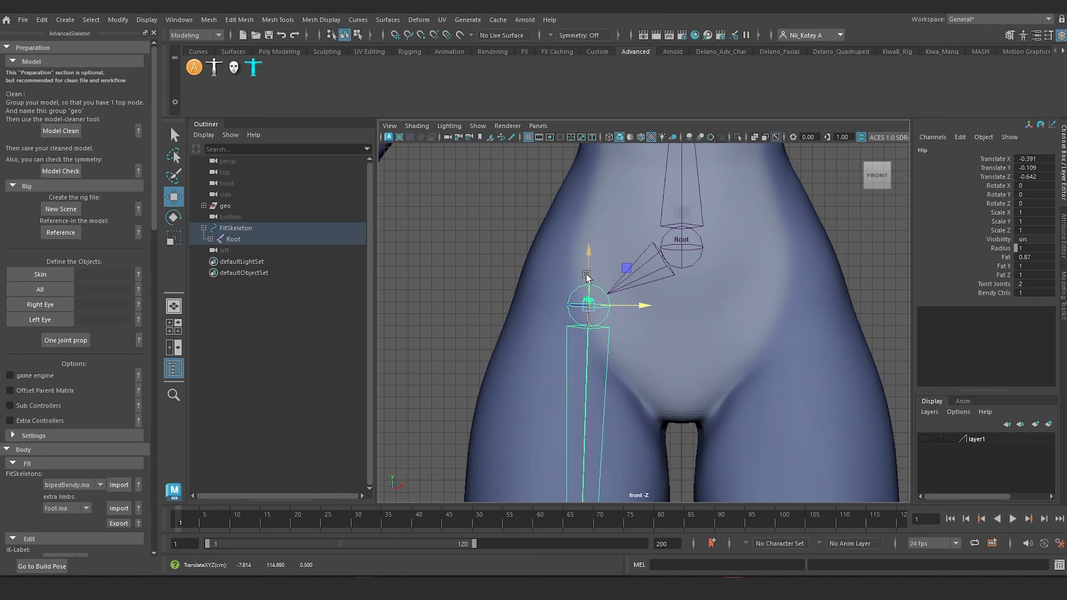
Step: Lower and fine-tune the Hip joint to Translate X -0.639, Y -0.144 and Z -0.615, checking the femur image among the greater trochanter references
drag(589, 253, 594, 285)
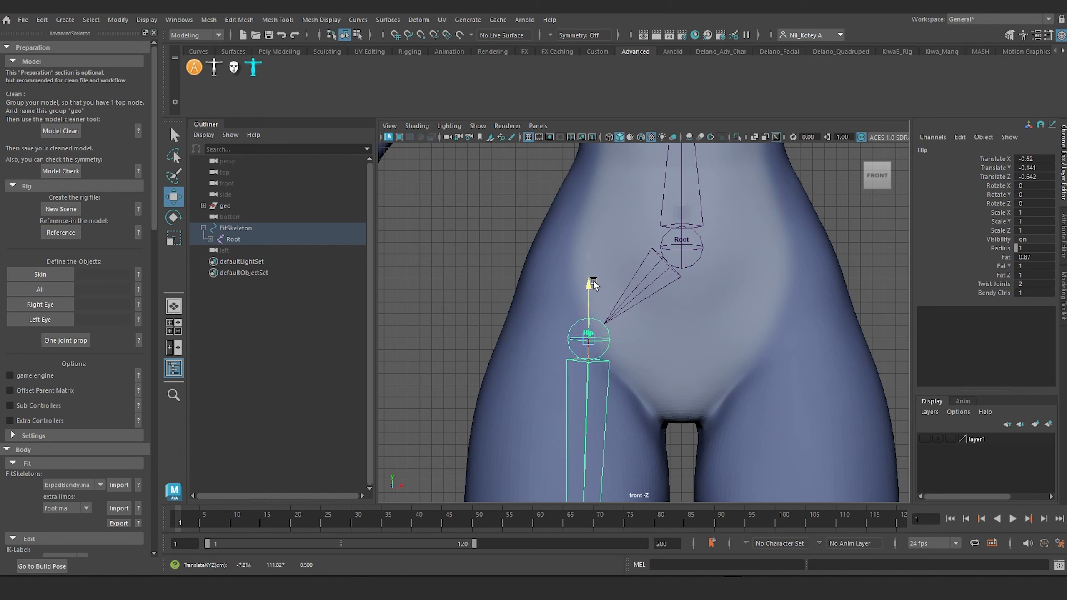
drag(642, 338, 647, 338)
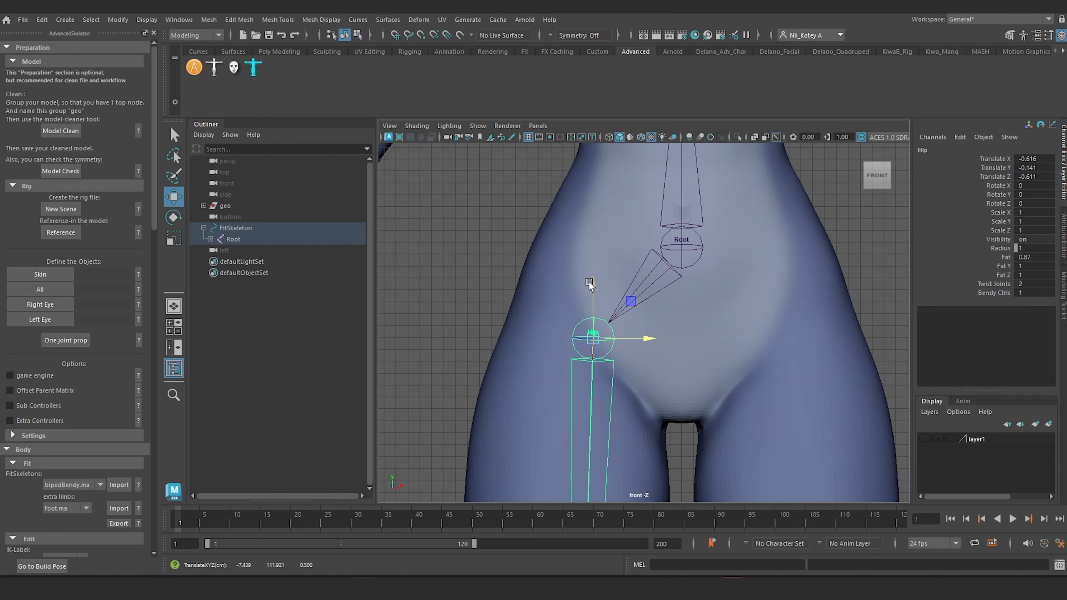
drag(591, 281, 595, 284)
drag(647, 341, 649, 342)
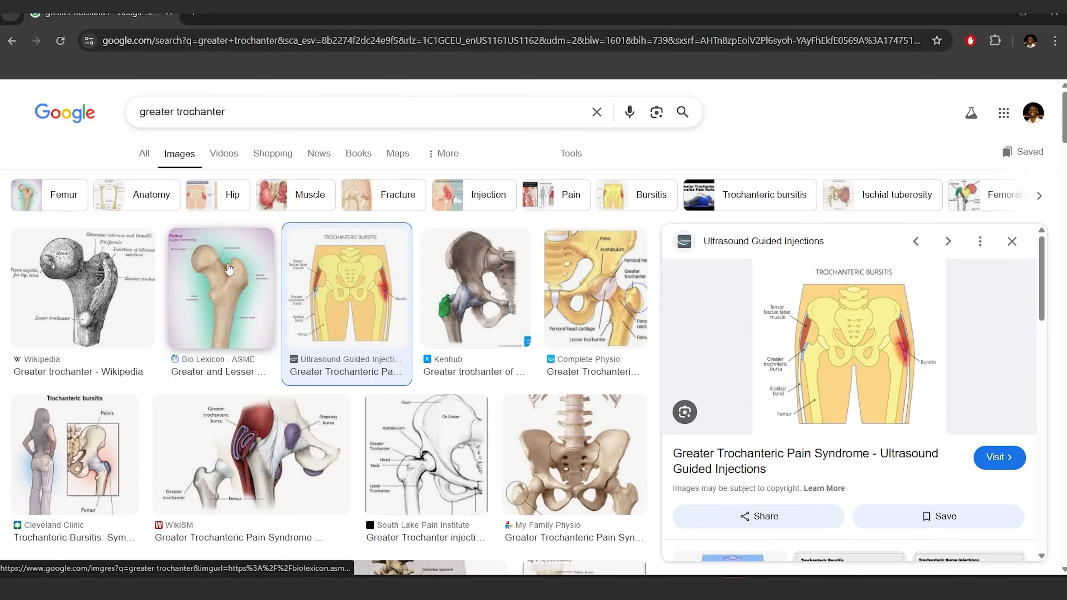
click(250, 316)
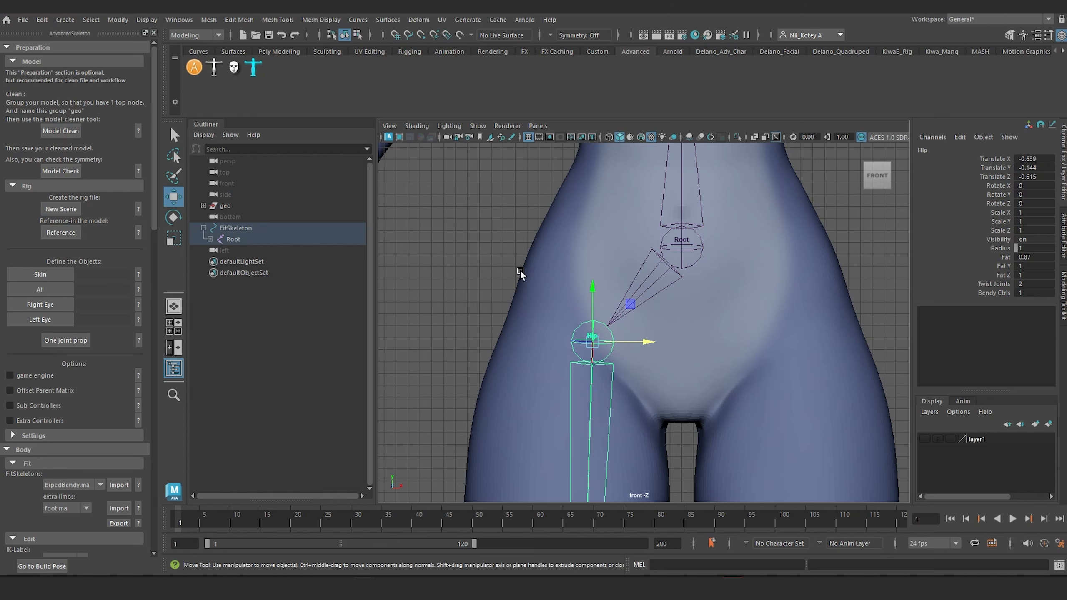
Step: In the left view, move the Hip joint slightly backward to Translate X -0.632 and Y -0.194
key(space)
drag(705, 355, 677, 340)
scroll(660, 355, up, 2)
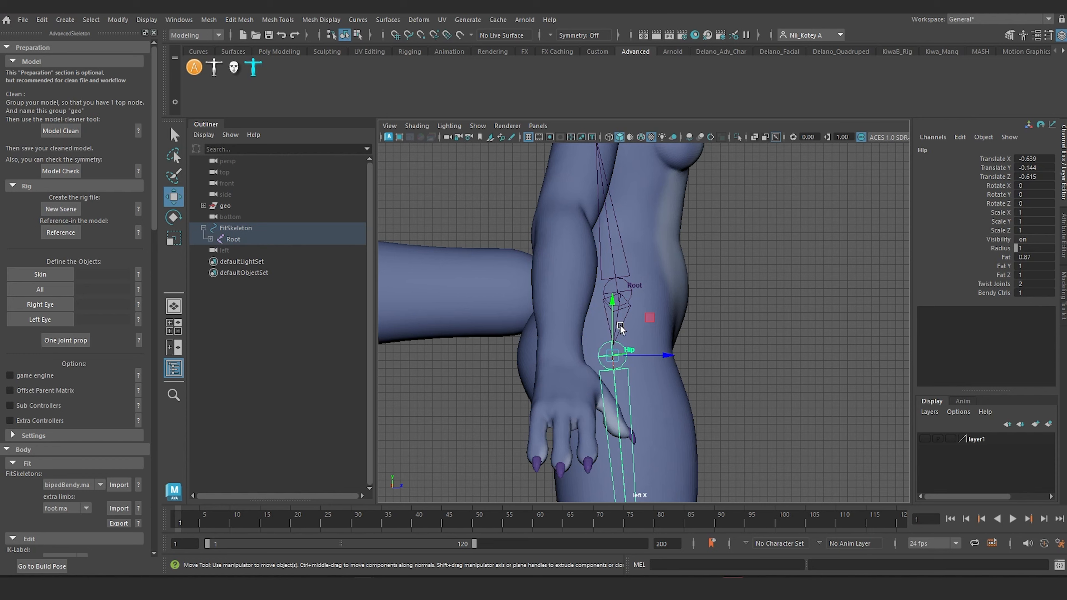
scroll(625, 310, up, 8)
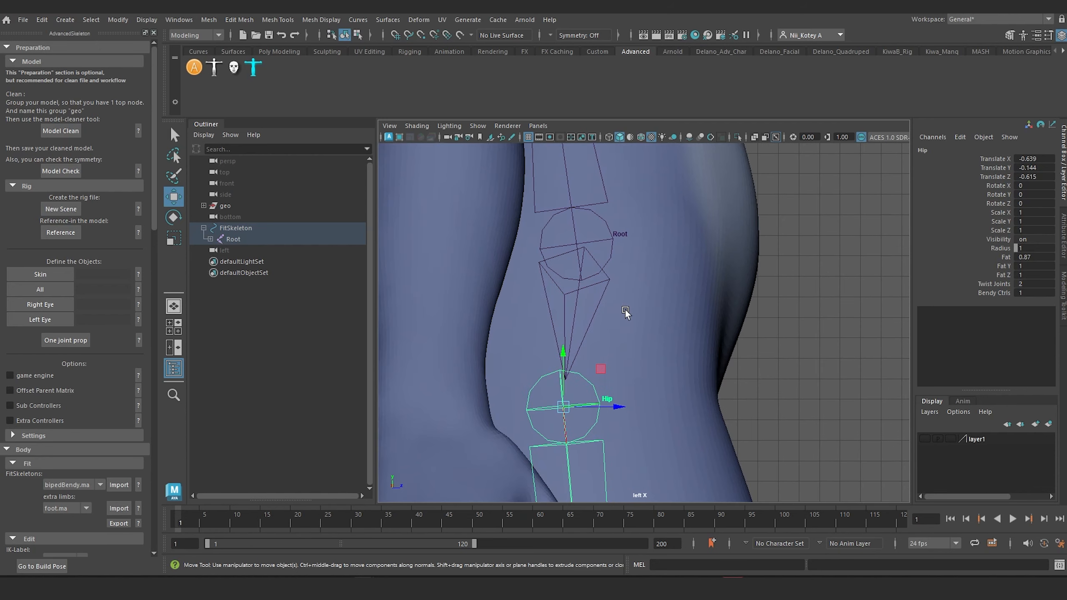
scroll(626, 310, down, 4)
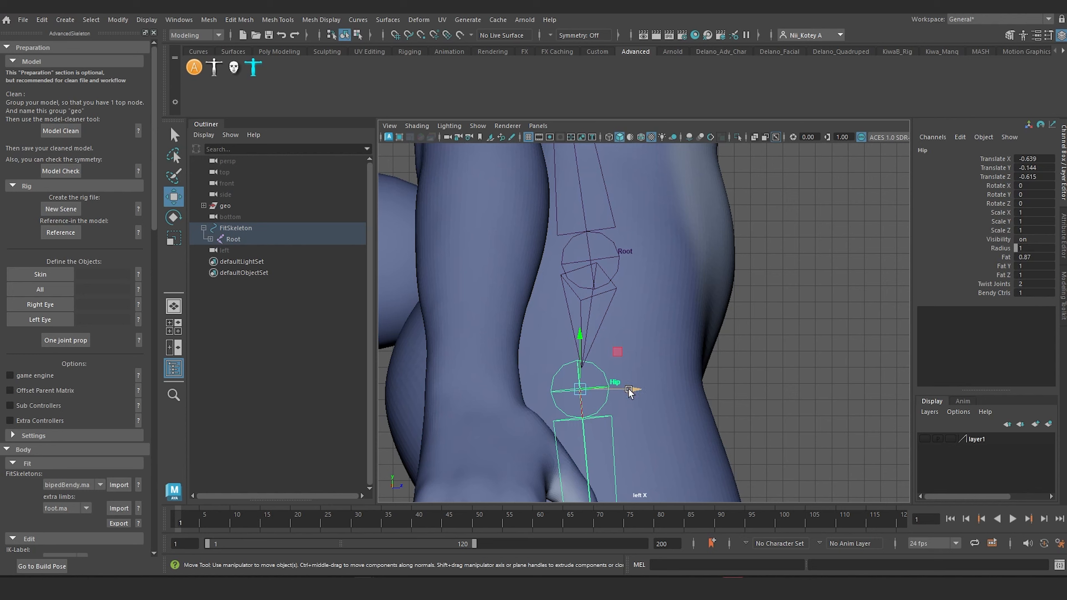
drag(630, 390, 625, 393)
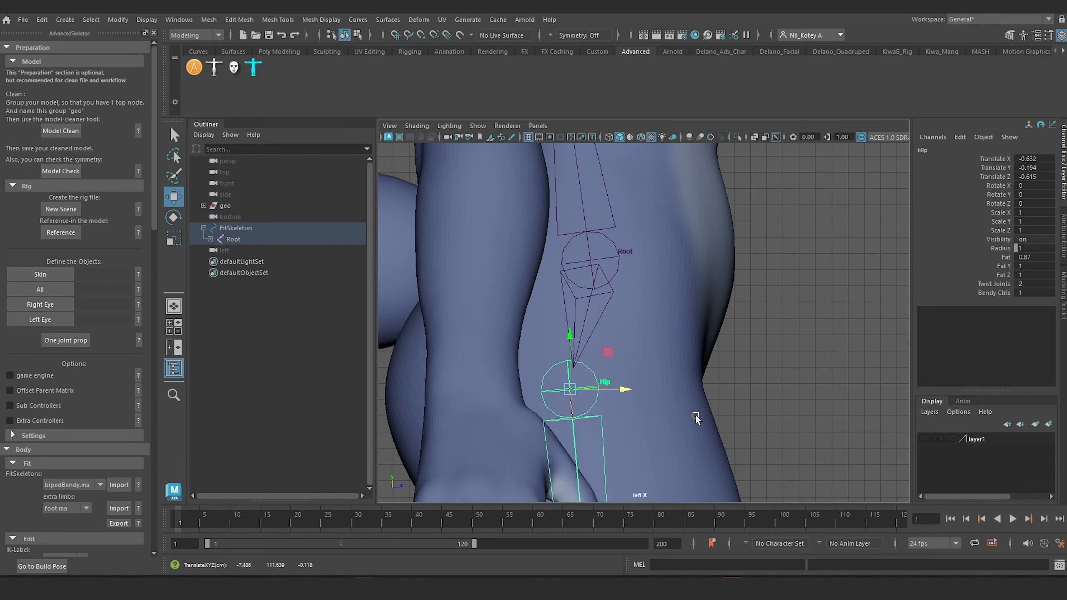
Step: In the front view, rotate the Hip joint to a Rotate Y of 0.184 so the leg chain follows the character's leg
key(space)
drag(699, 421, 659, 422)
scroll(667, 394, up, 3)
key(space)
scroll(607, 440, down, 6)
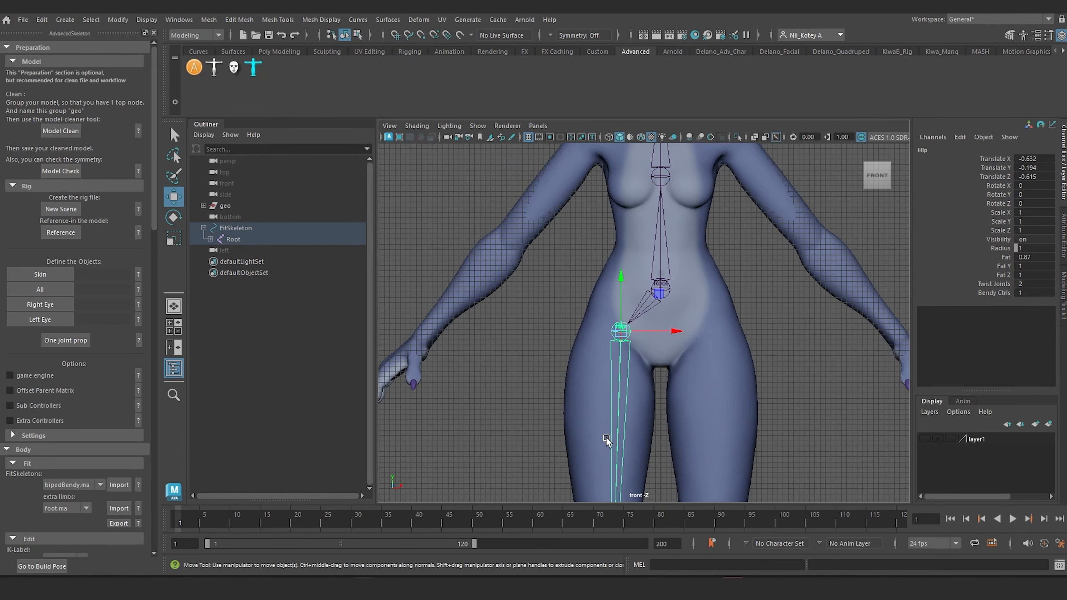
alt+middle_drag(604, 410, 601, 284)
scroll(601, 286, up, 4)
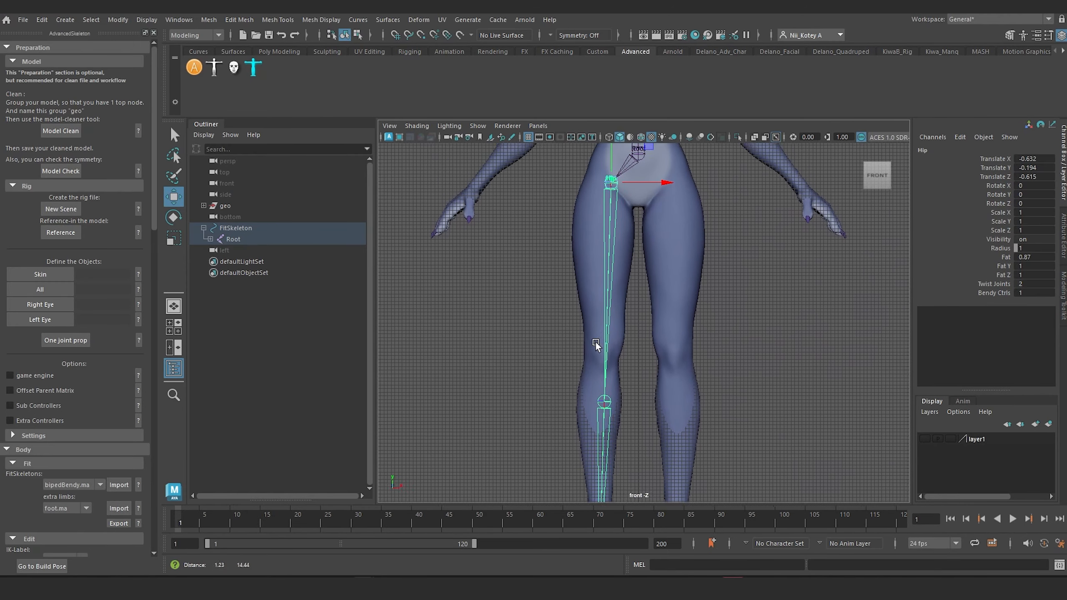
scroll(600, 289, down, 1)
alt+middle_drag(599, 289, 599, 307)
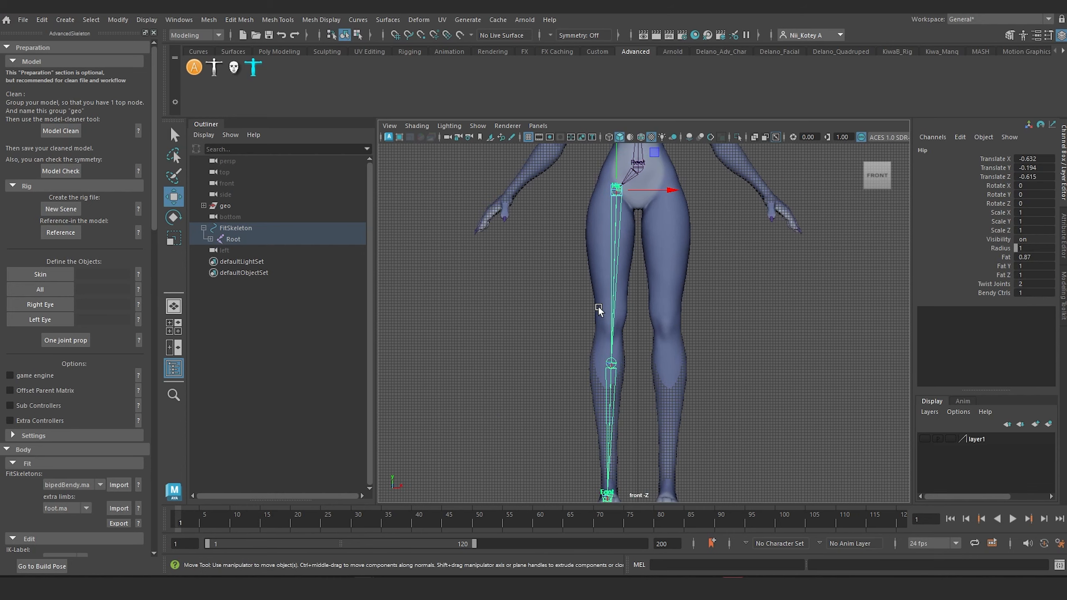
key(e)
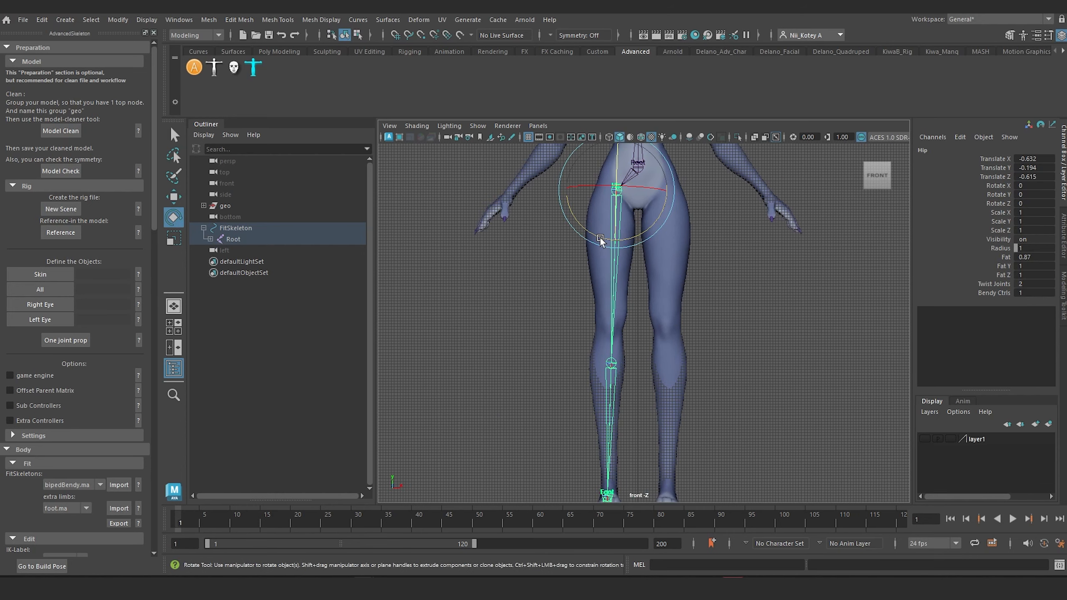
mouse_move(601, 240)
mouse_down()
mouse_move(593, 235)
mouse_move(599, 244)
mouse_up()
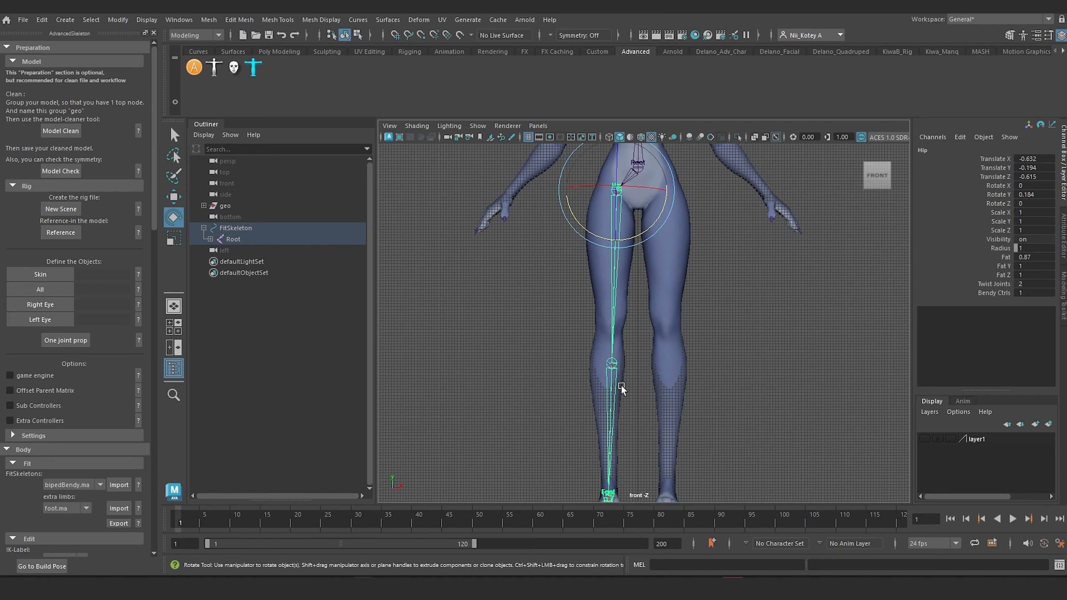
scroll(616, 186, up, 3)
alt+middle_drag(616, 186, 590, 264)
scroll(599, 356, up, 1)
scroll(609, 277, down, 5)
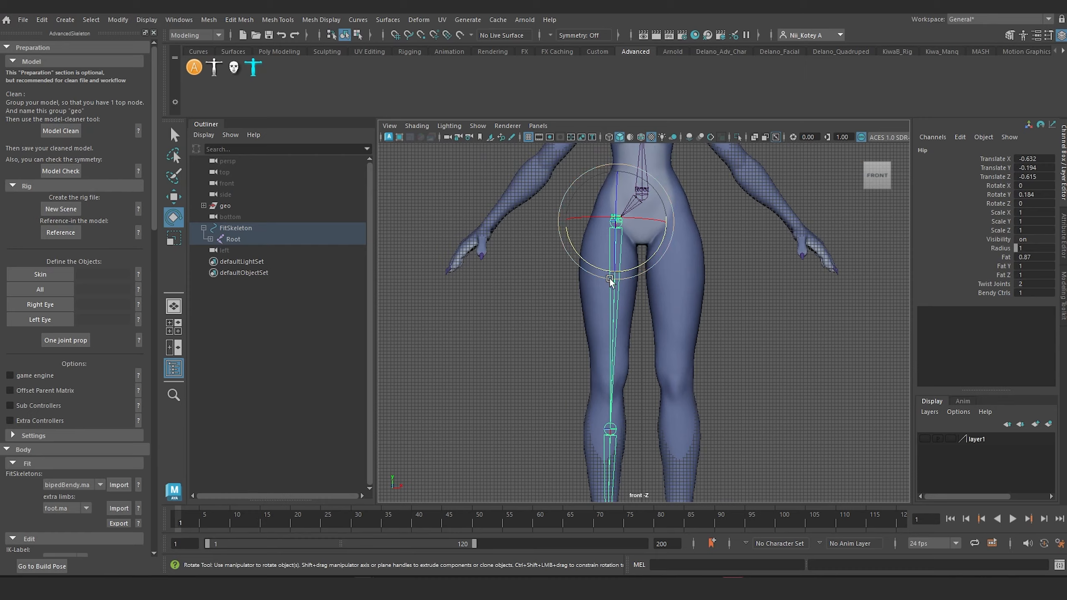
Step: In the left view, raise the Knee joint to the character's knee height, at a Translate X of 4.021
key(space)
drag(598, 324, 563, 322)
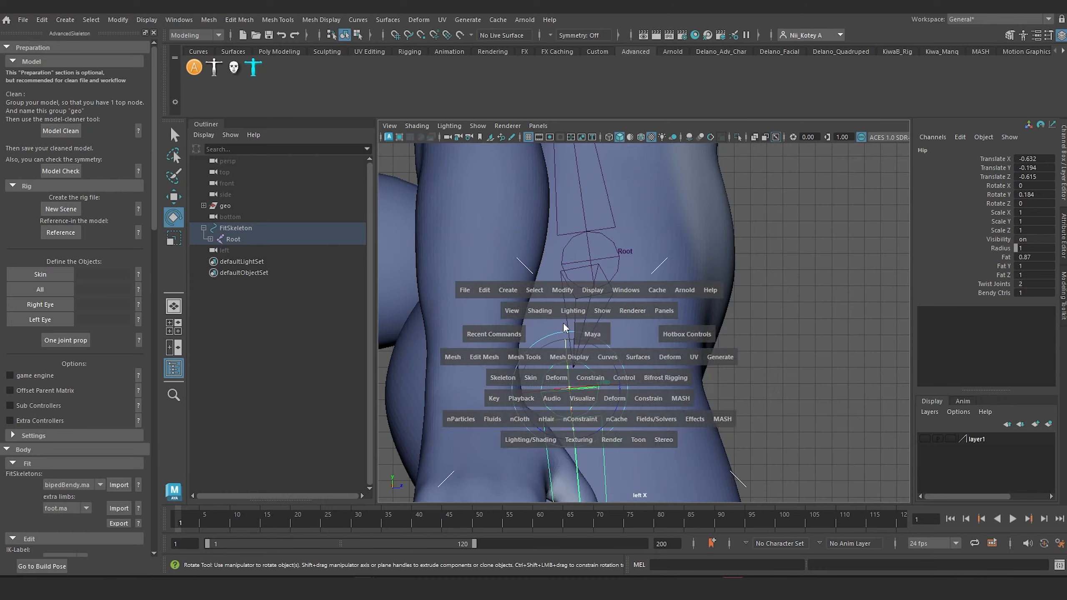
scroll(563, 323, down, 8)
alt+middle_drag(563, 324, 559, 168)
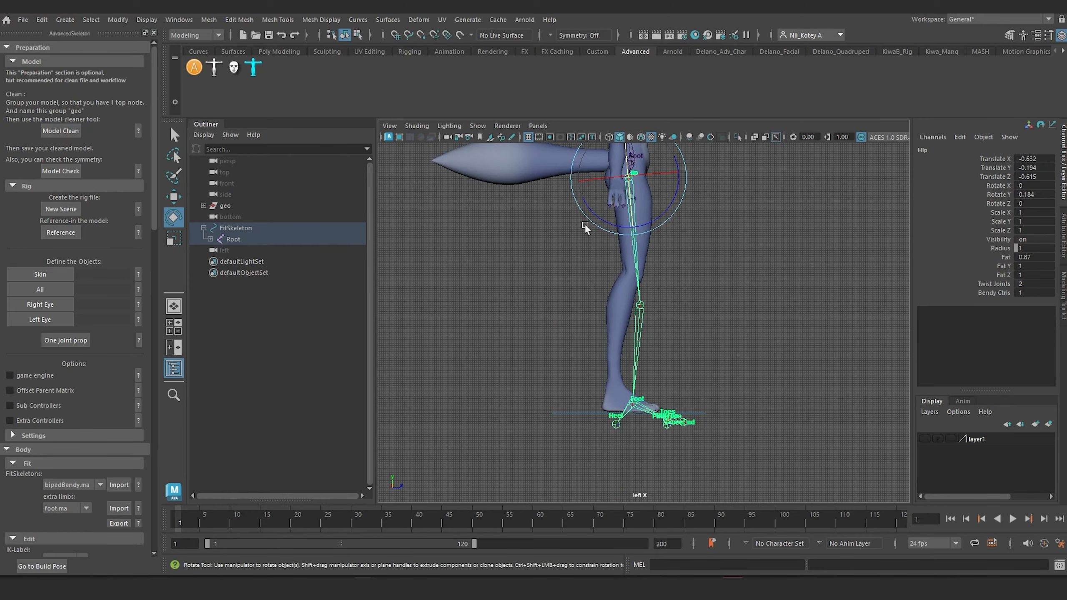
scroll(584, 229, up, 3)
alt+middle_drag(587, 236, 591, 210)
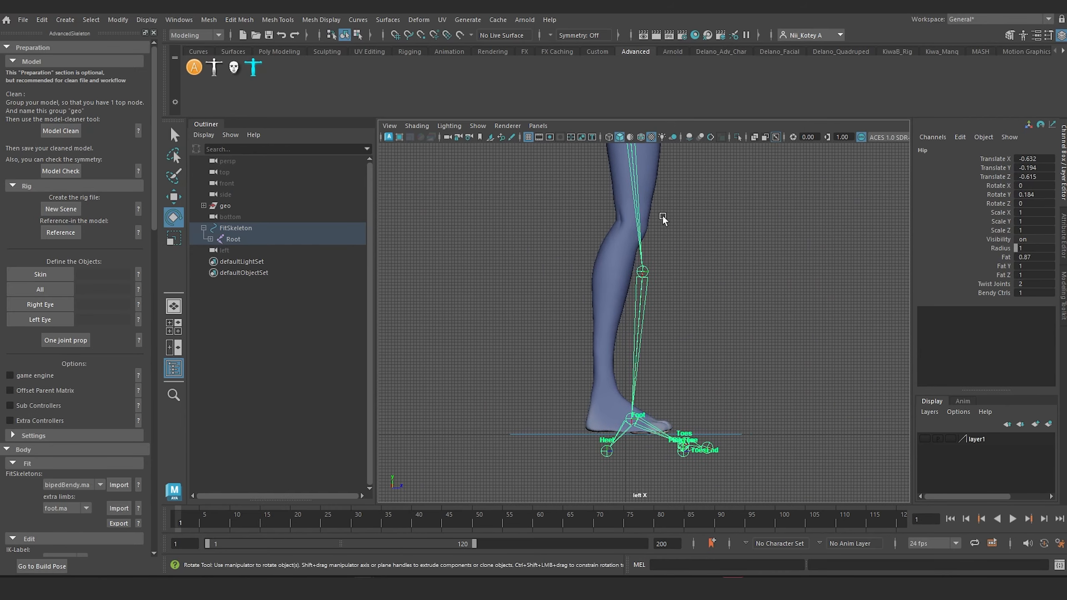
alt+middle_drag(663, 219, 658, 410)
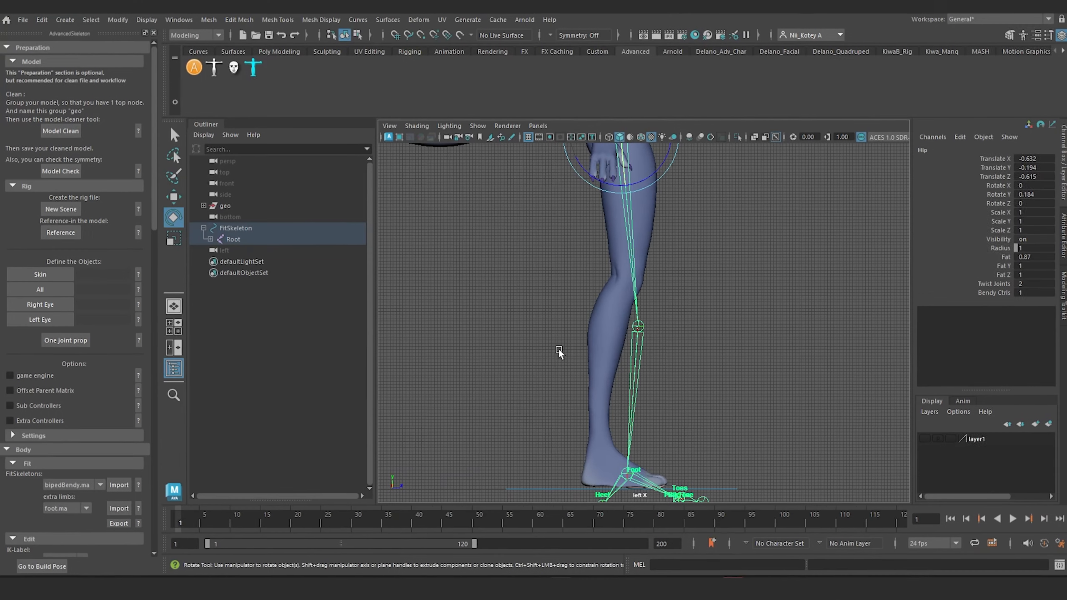
scroll(593, 308, up, 5)
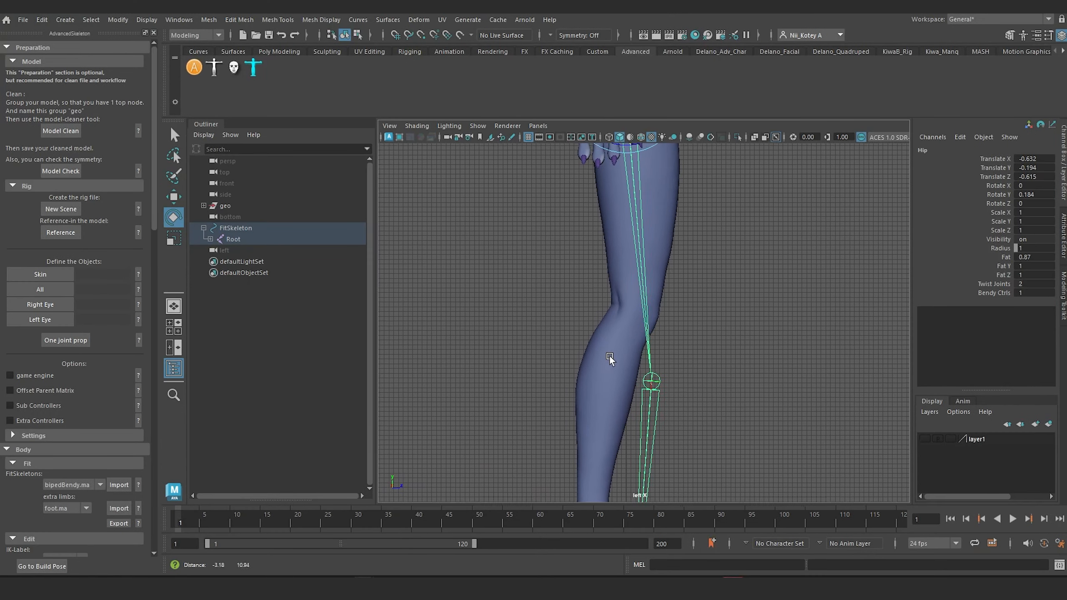
click(744, 416)
click(654, 384)
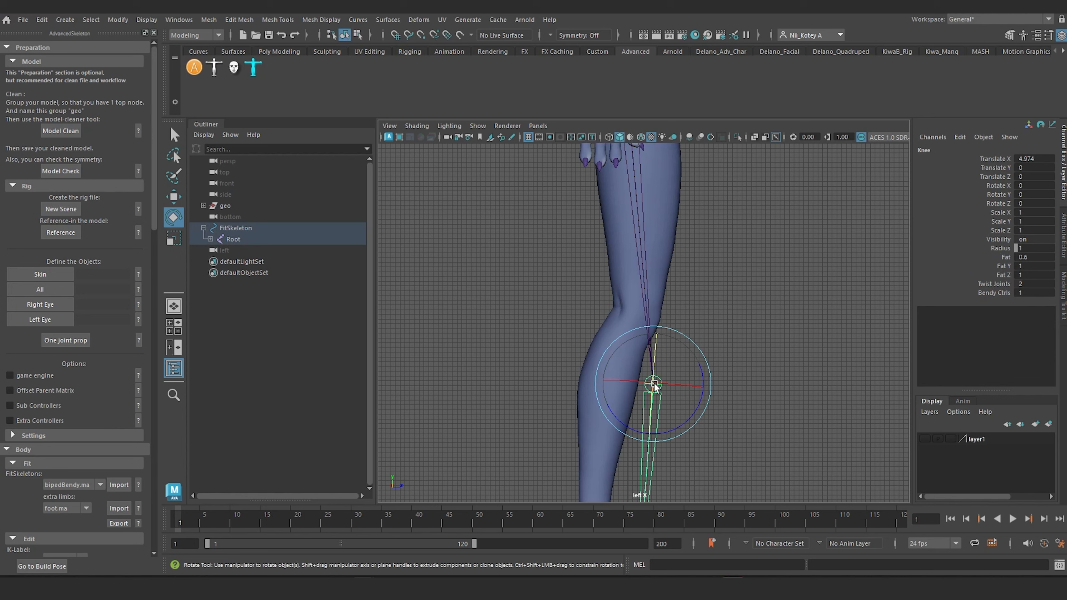
key(w)
drag(654, 384, 644, 332)
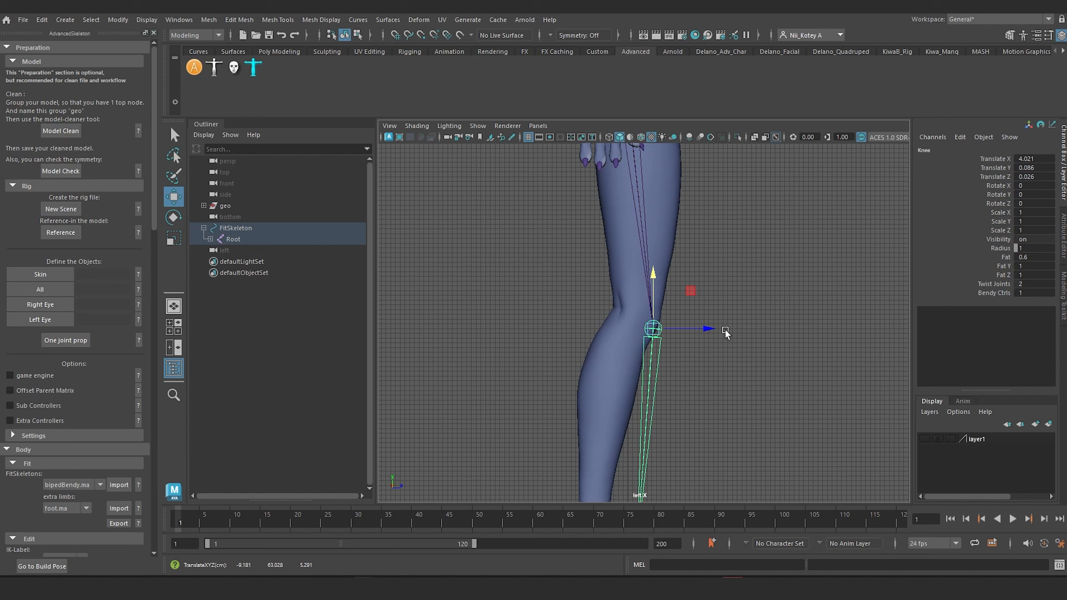
Step: Move the Knee joint backward into the leg, to Translate X 3.983 and Y -0.338
drag(709, 331, 689, 332)
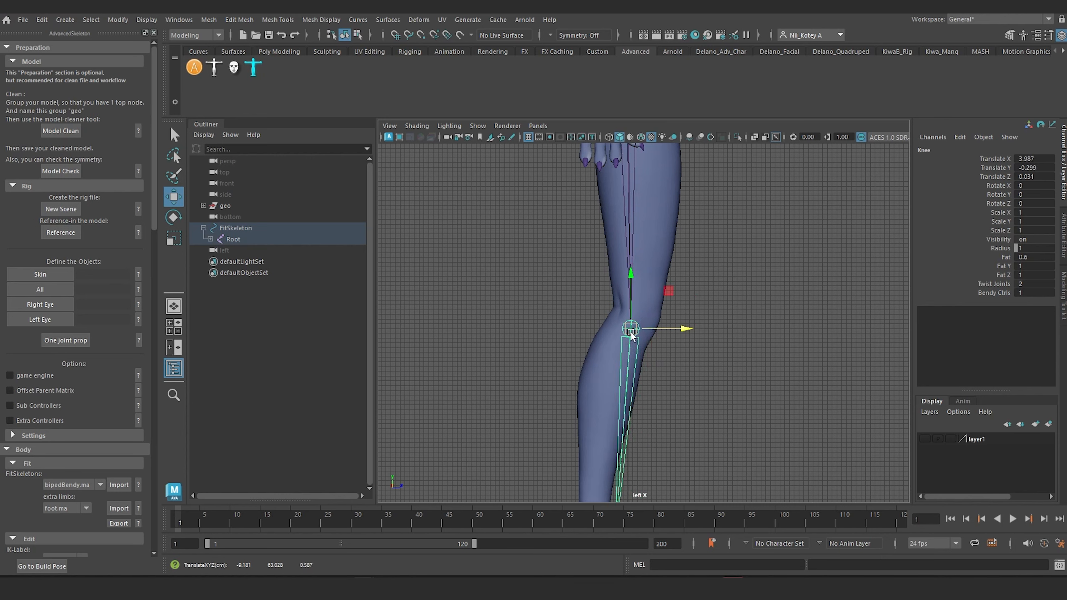
drag(686, 330, 683, 334)
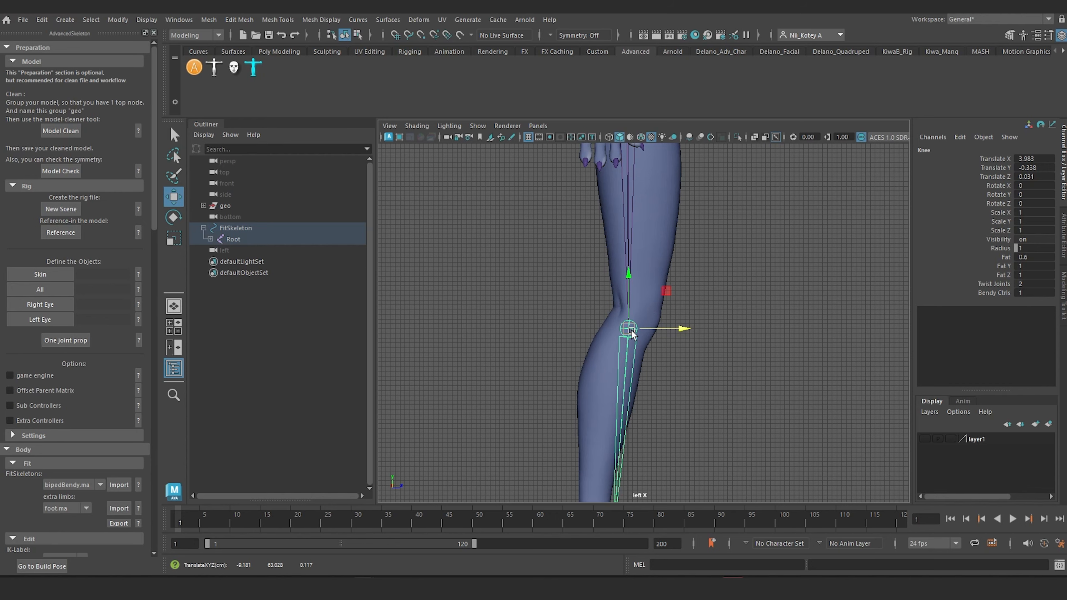
scroll(641, 334, up, 5)
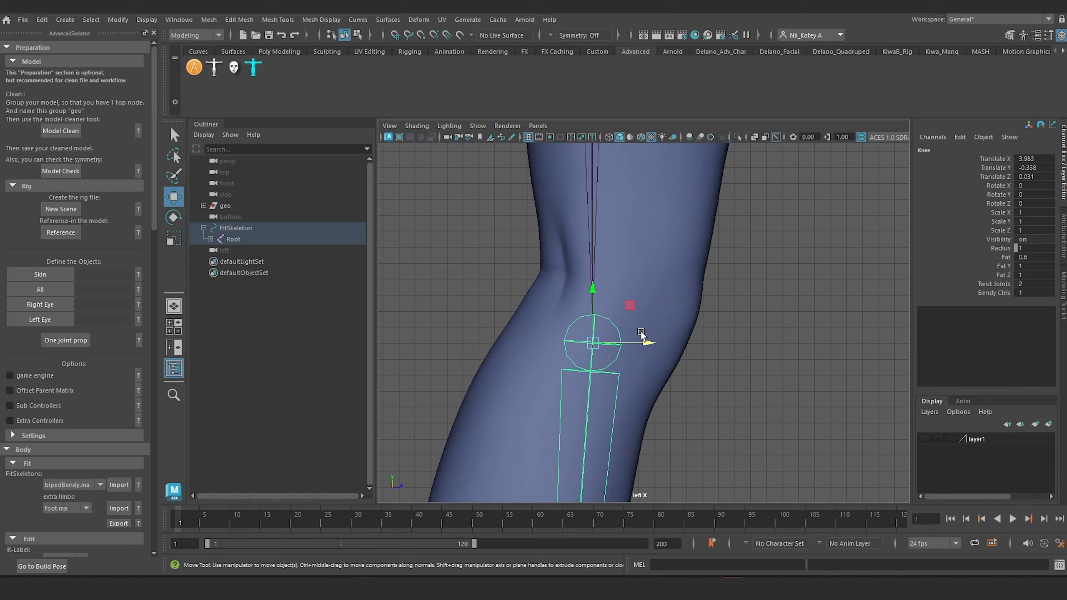
alt+middle_drag(641, 335, 688, 296)
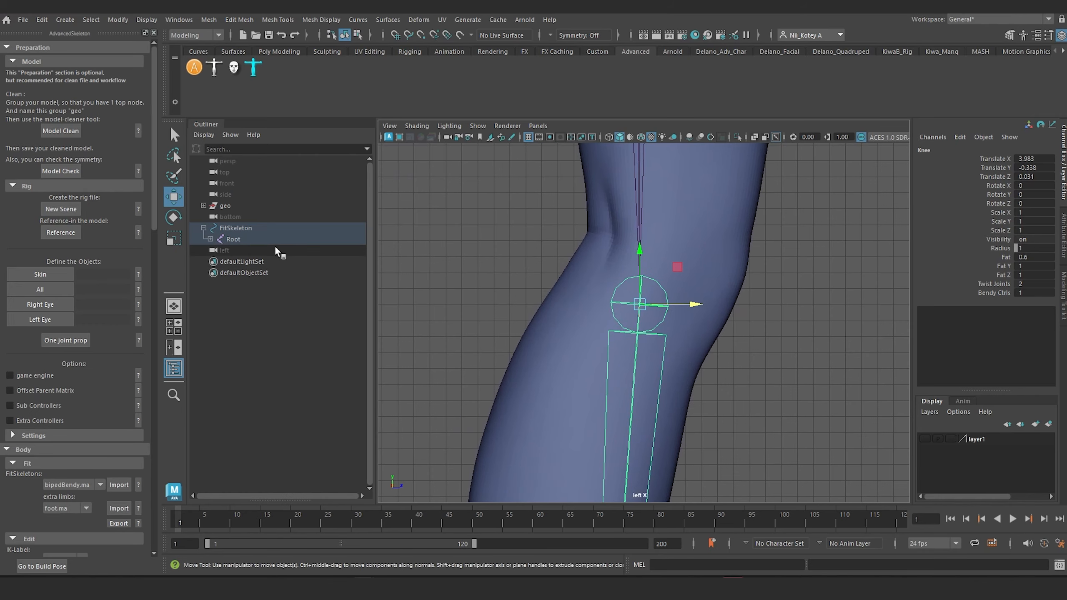
Step: Reveal the Knee joint in the skeleton hierarchy and duplicate it
key(f)
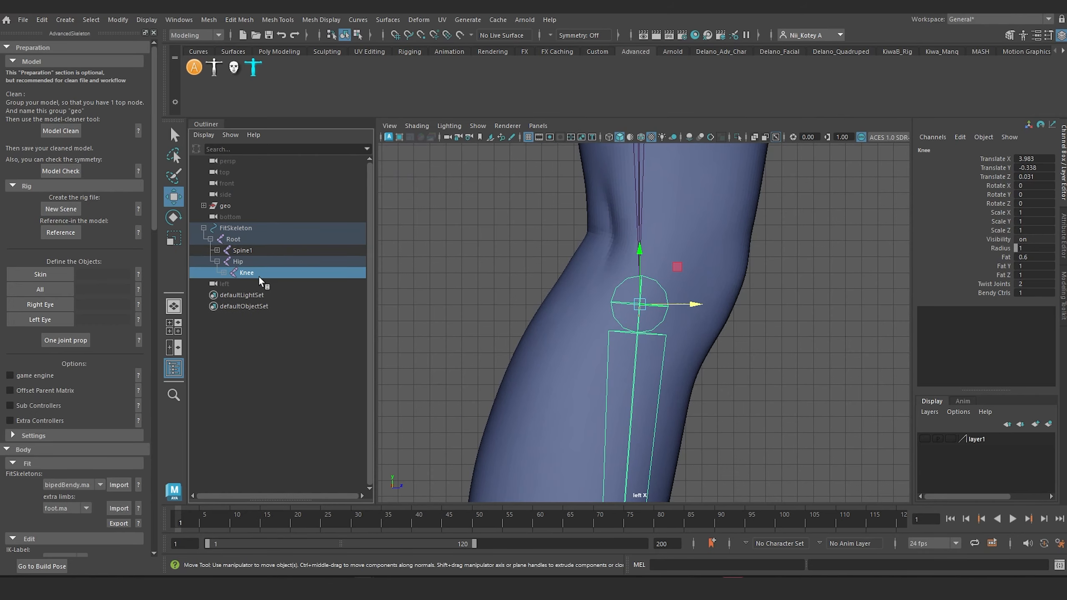
click(719, 370)
click(657, 320)
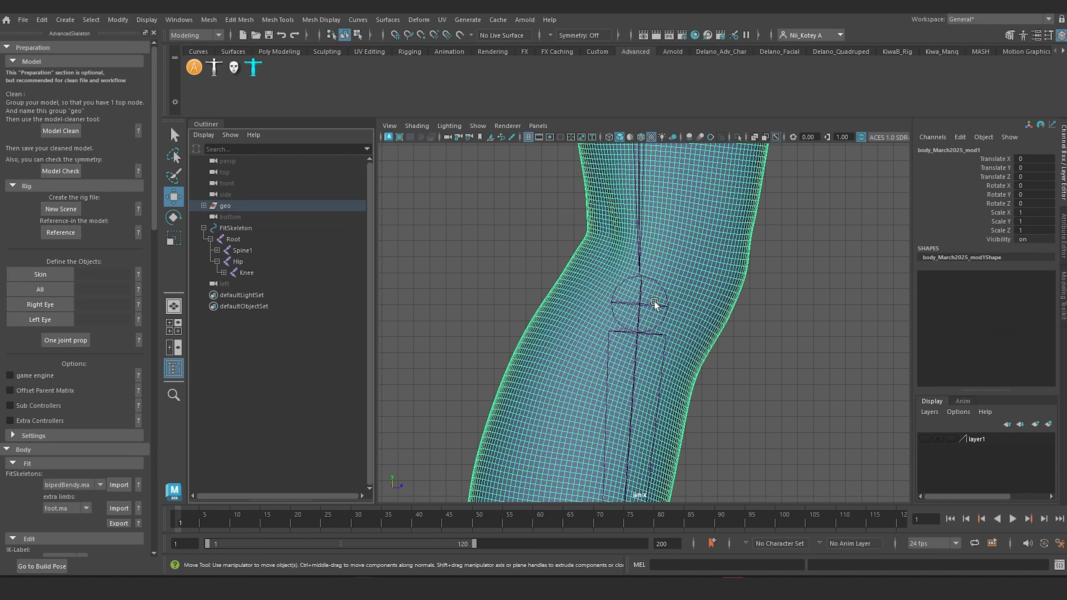
click(650, 307)
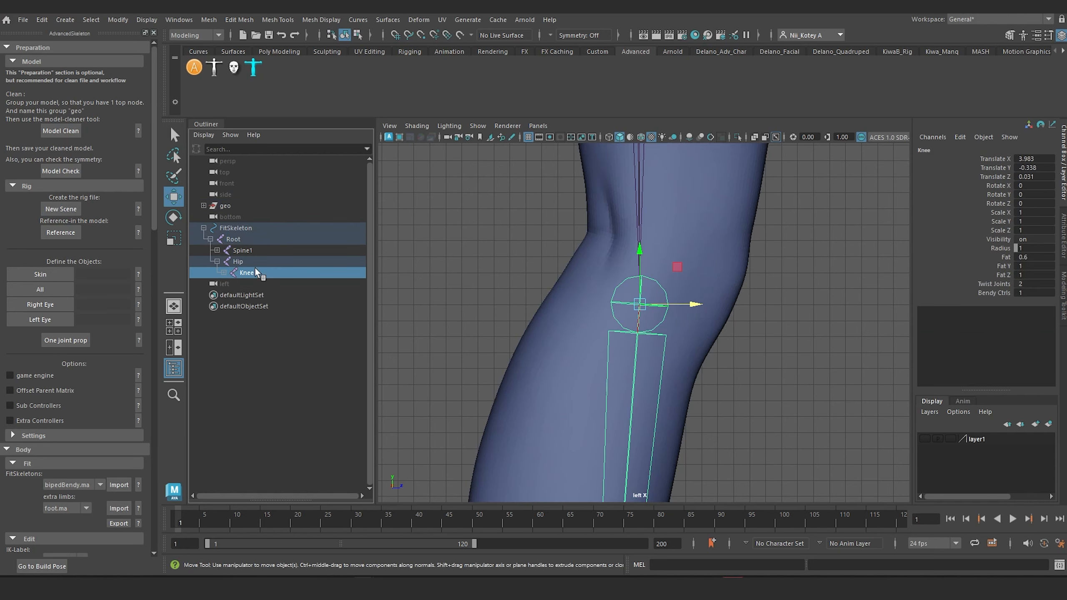
key(ctrl+d)
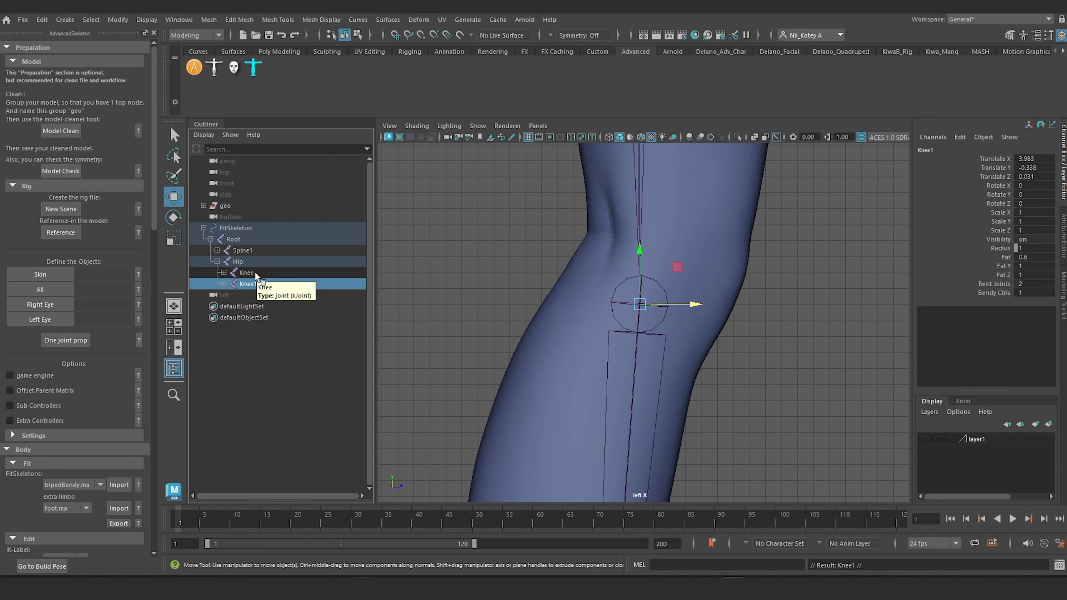
Step: Delete the Ankle child joint from the duplicated knee
click(223, 284)
click(261, 295)
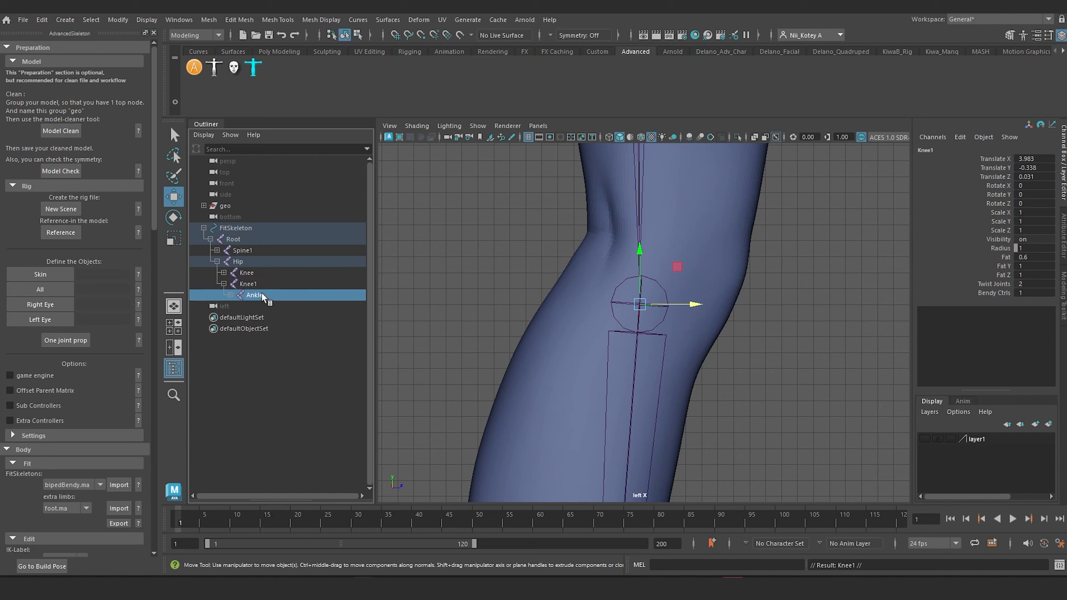
key(Delete)
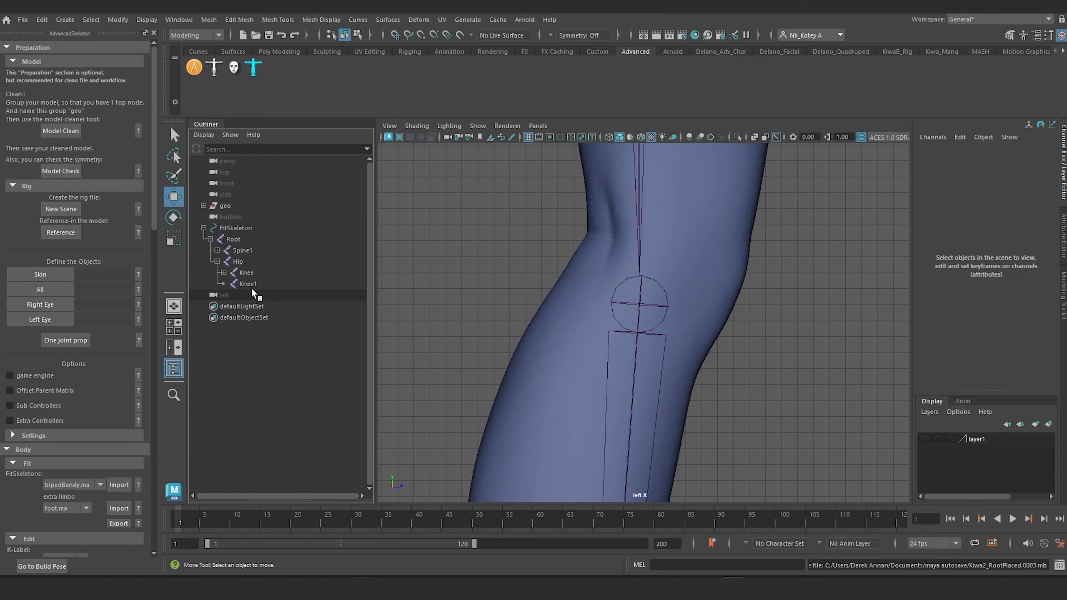
Step: Rename the duplicated knee joint to KneeAdditional
click(250, 284)
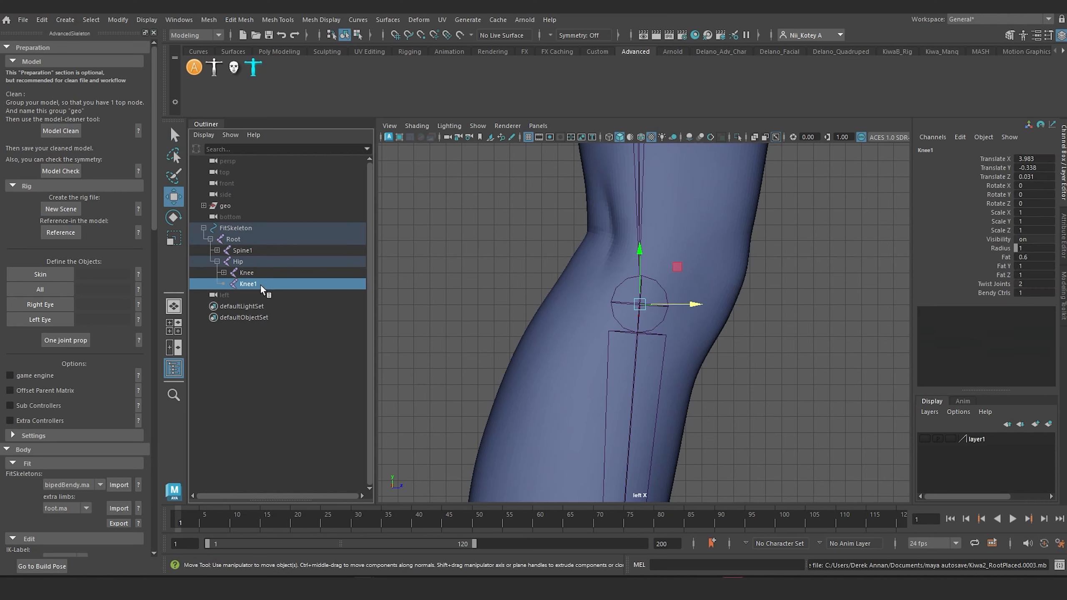
double_click(253, 284)
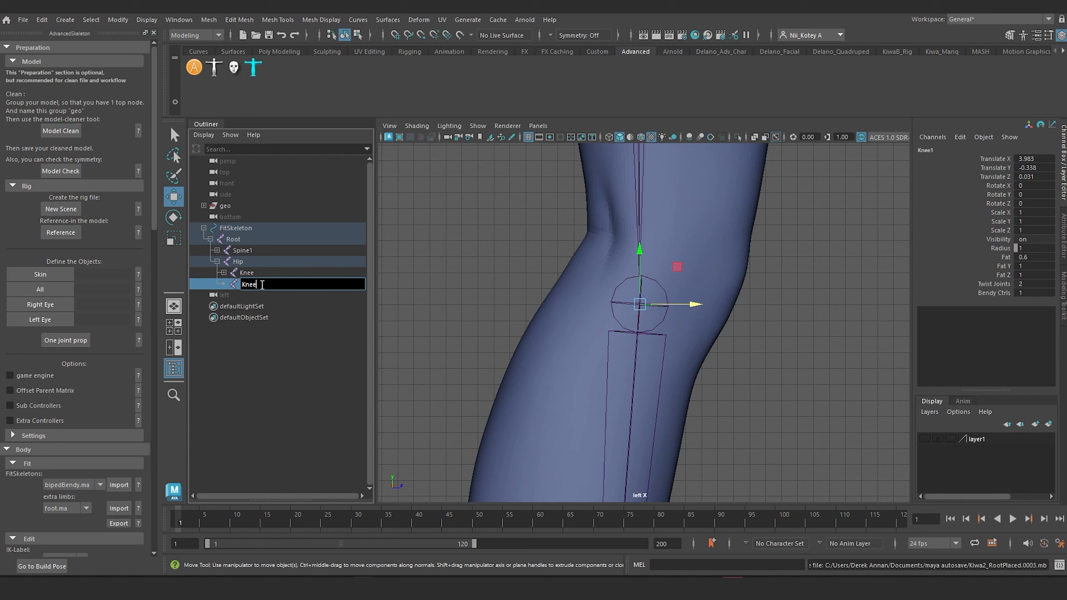
text(KneeAdditional)
key(Return)
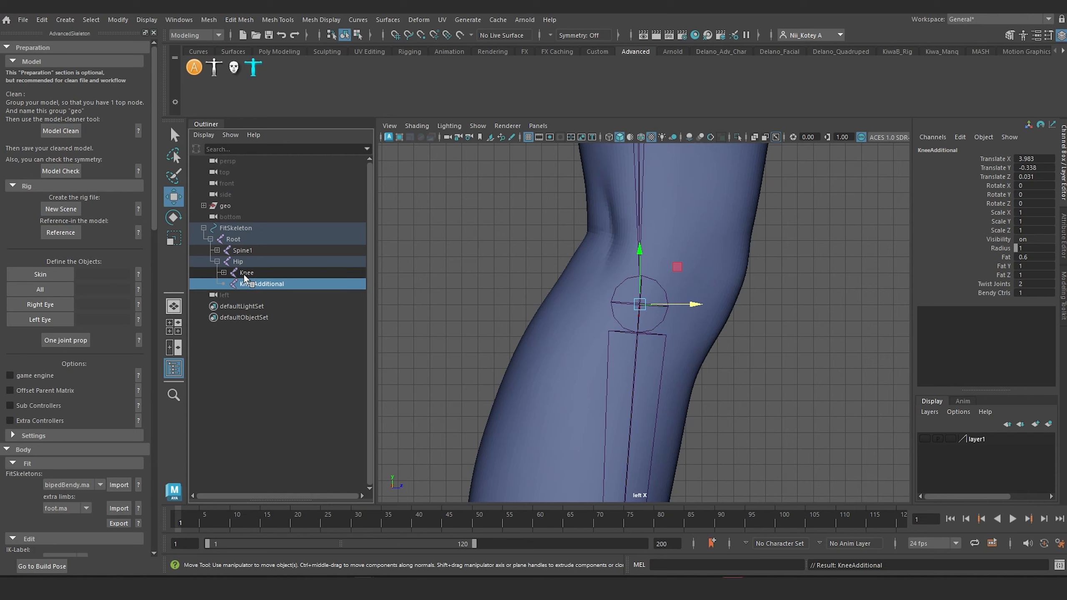
Step: Parent the Knee joint under KneeAdditional in the skeleton hierarchy
middle_drag(302, 274, 248, 275)
click(248, 273)
ctrl+click(255, 284)
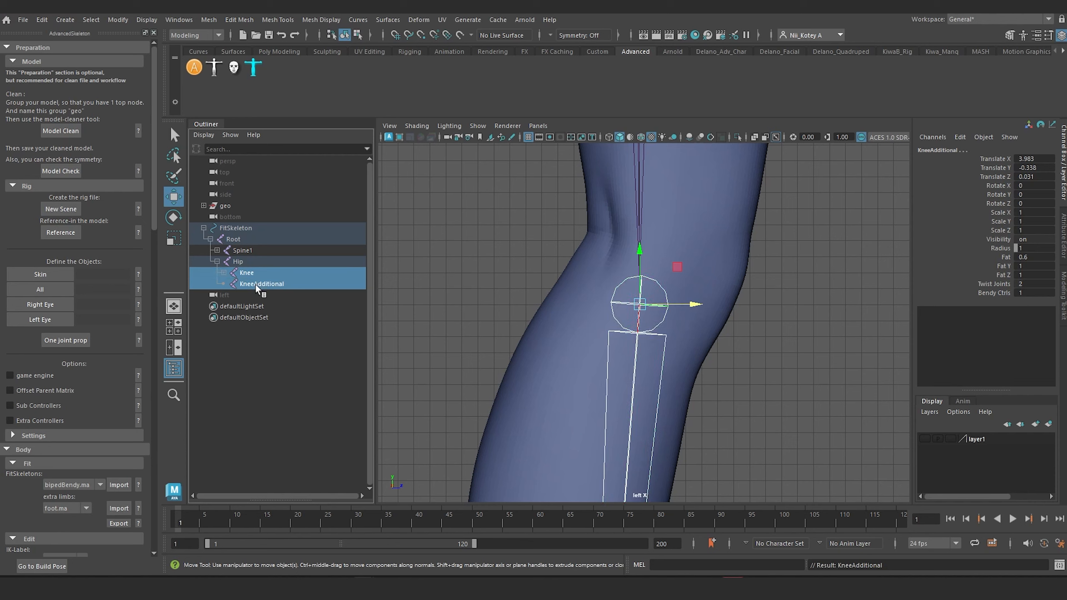
key(p)
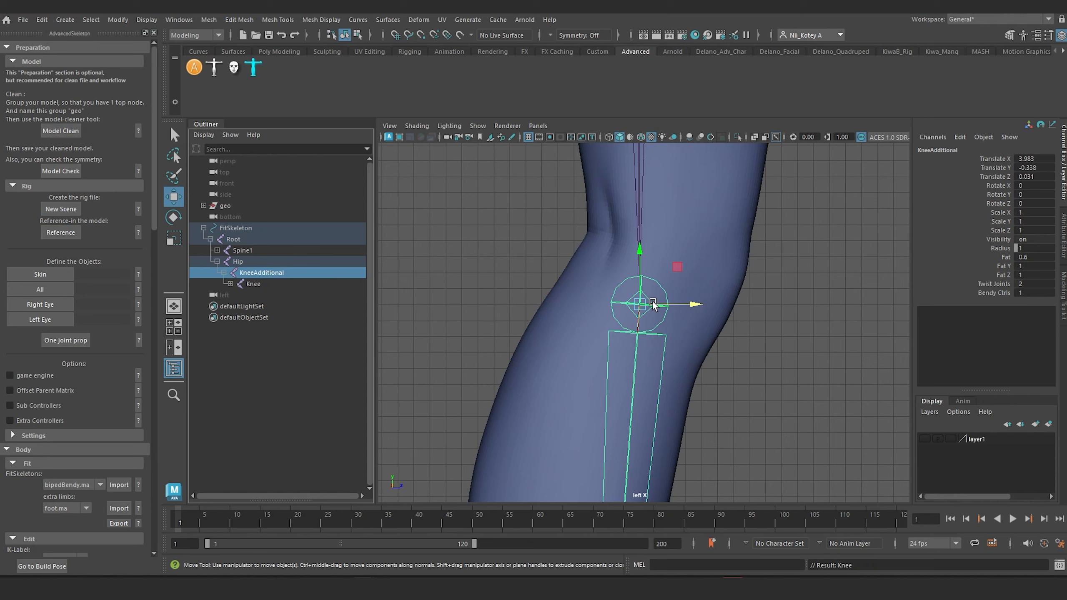
Step: Move KneeAdditional up and forward to Translate X 3.651 and Y -0.126, leaving its child Knee joint in place
key(d)
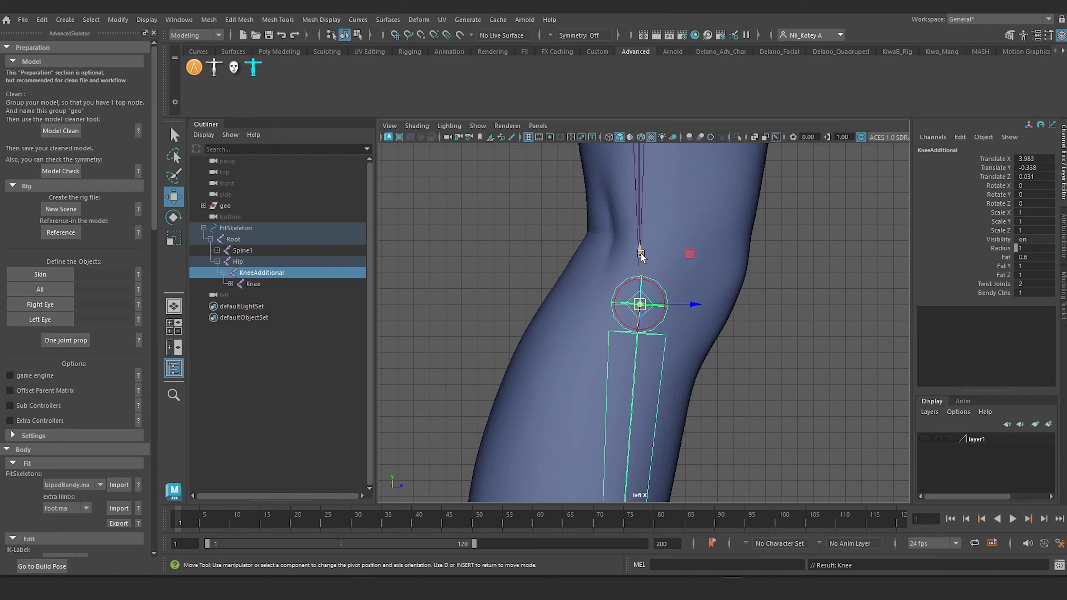
drag(640, 252, 645, 197)
drag(694, 247, 738, 248)
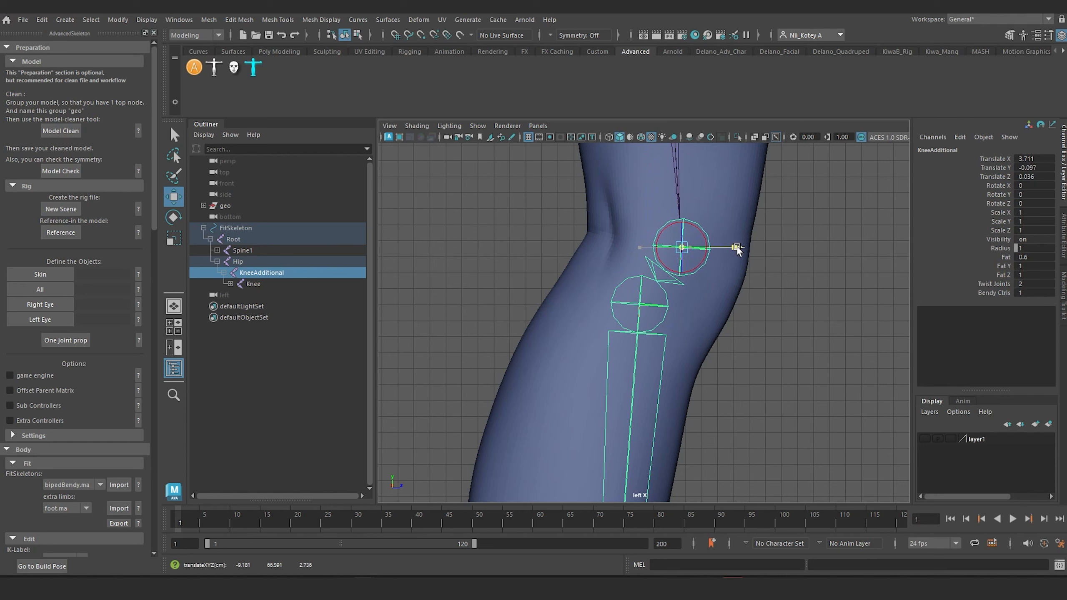
drag(682, 191, 692, 184)
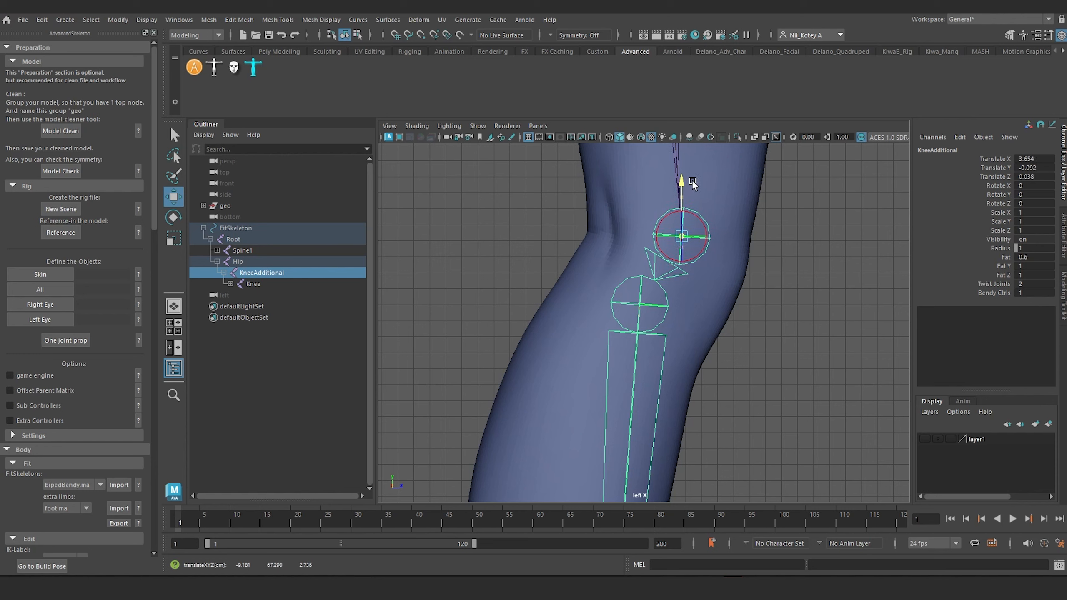
drag(737, 234, 732, 235)
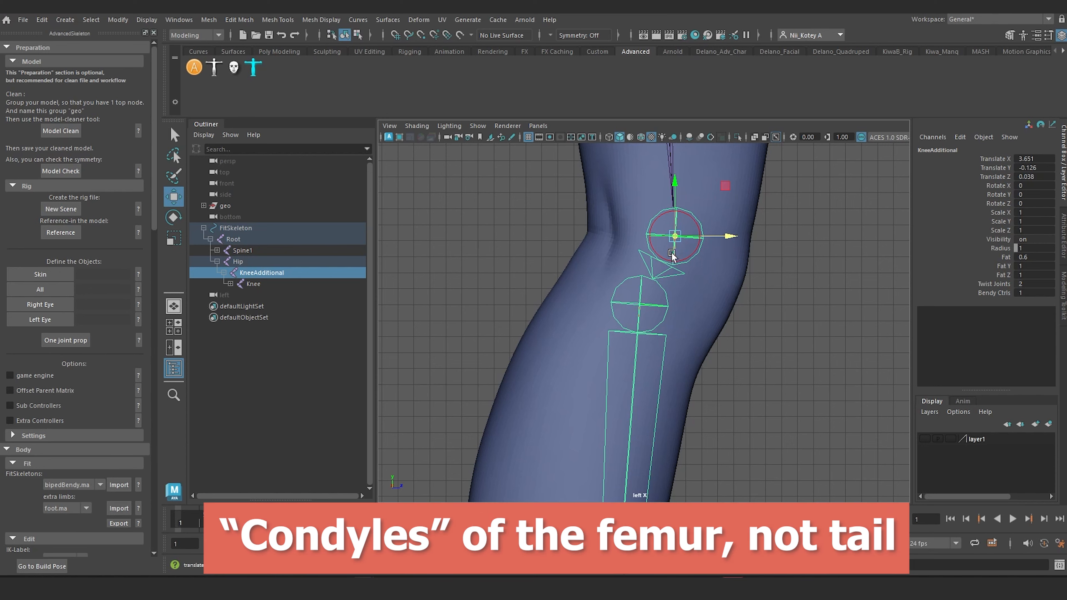
Step: Lower the Knee joint and shift it slightly forward, to Translate X 0.456 and Y -0.129
click(638, 308)
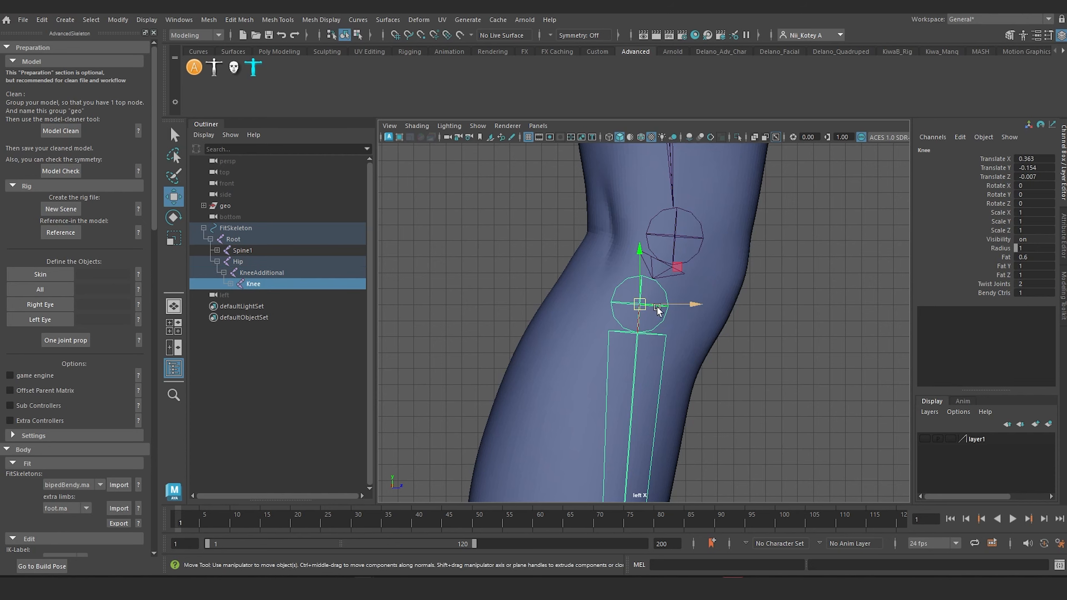
scroll(663, 322, down, 6)
alt+middle_drag(659, 318, 652, 287)
scroll(652, 287, up, 6)
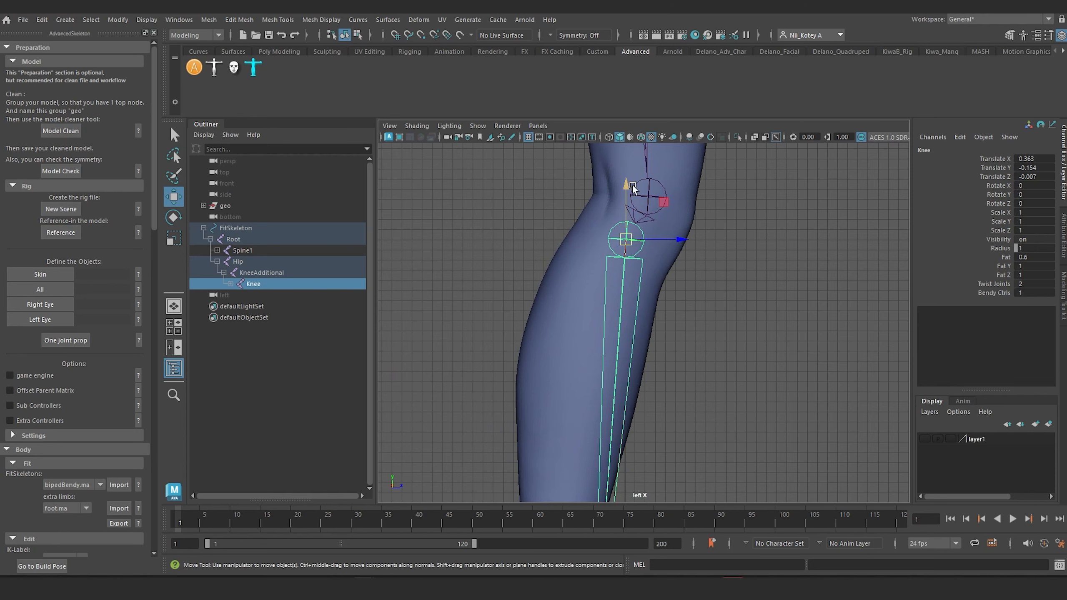
drag(627, 181, 628, 194)
scroll(643, 284, down, 5)
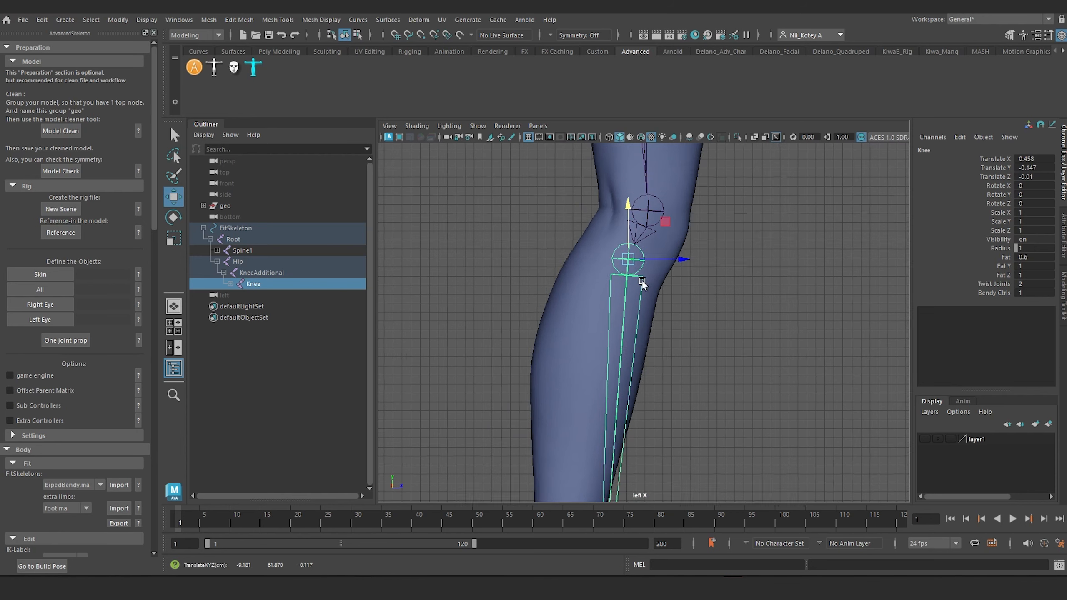
scroll(669, 422, up, 7)
alt+middle_drag(631, 259, 649, 343)
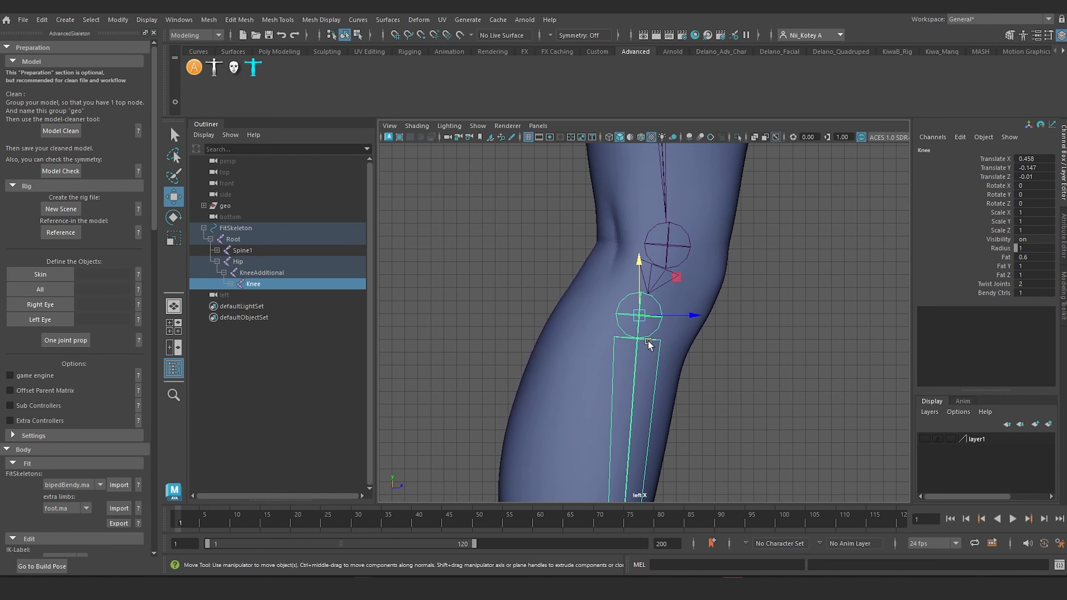
drag(692, 316, 695, 317)
scroll(727, 374, down, 9)
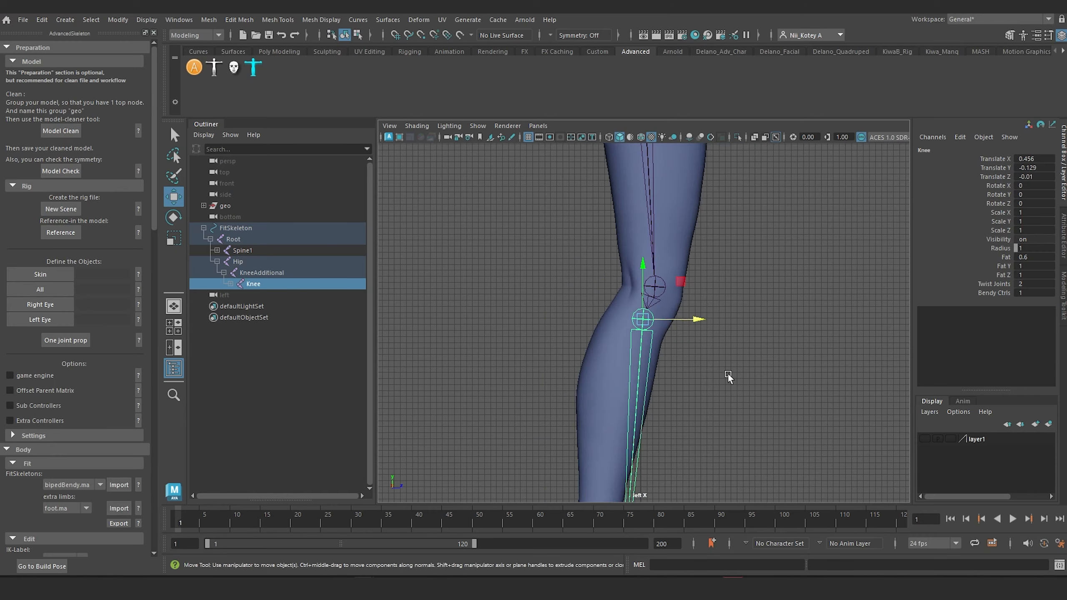
Step: Move the Ankle joint backward inside the lower leg, to Translate X 3.855 and Y -0.524
alt+middle_drag(719, 374, 722, 340)
scroll(676, 342, up, 5)
scroll(637, 298, up, 4)
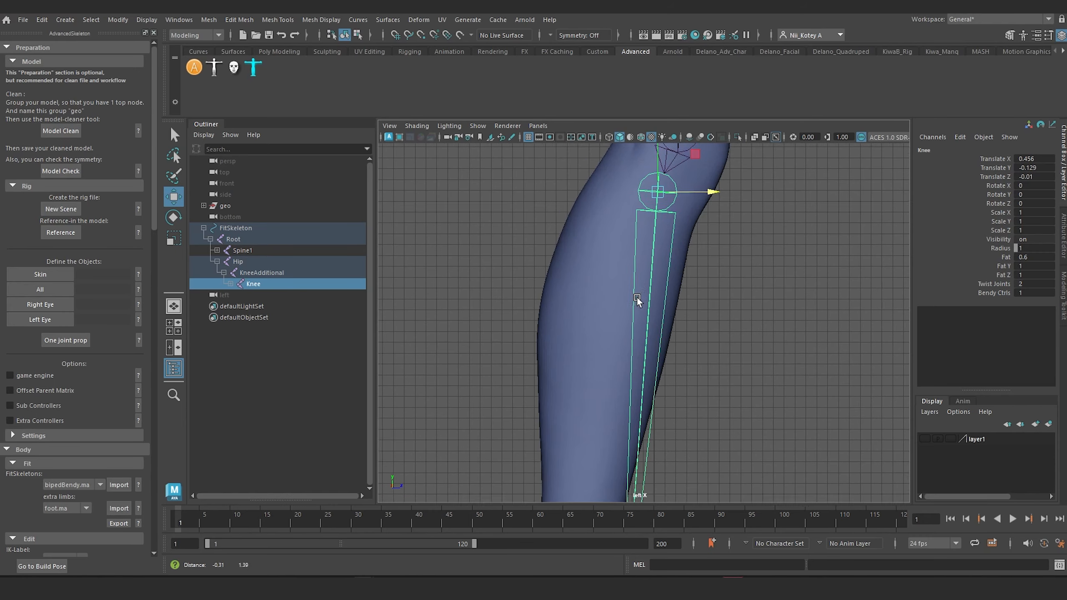
alt+middle_drag(637, 297, 620, 456)
scroll(634, 356, down, 5)
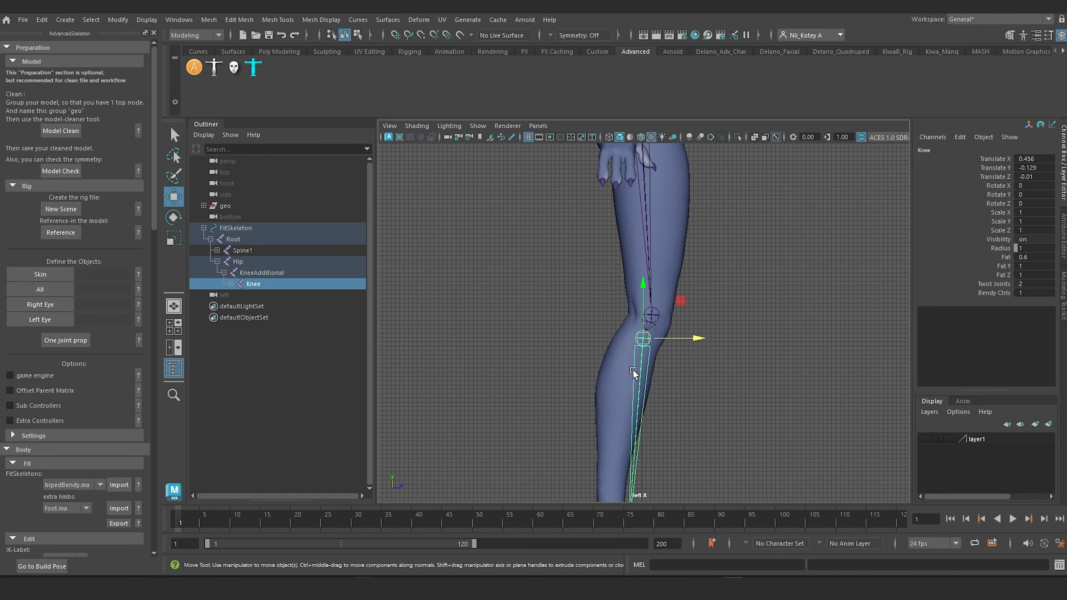
scroll(643, 294, up, 4)
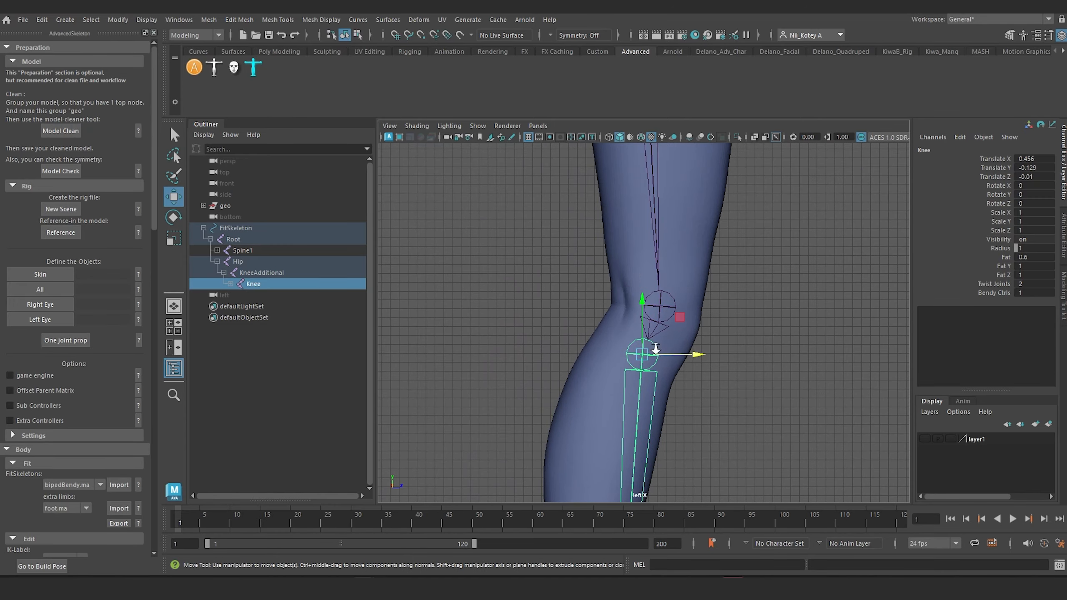
scroll(656, 349, down, 5)
alt+middle_drag(650, 364, 664, 267)
scroll(648, 429, up, 5)
alt+middle_drag(647, 429, 642, 319)
click(638, 408)
drag(698, 406, 668, 406)
Step: Compare the knee joints with the ankle and nudge the Ankle joint slightly backward
alt+middle_drag(689, 304, 665, 557)
alt+middle_drag(720, 357, 723, 441)
scroll(687, 401, up, 2)
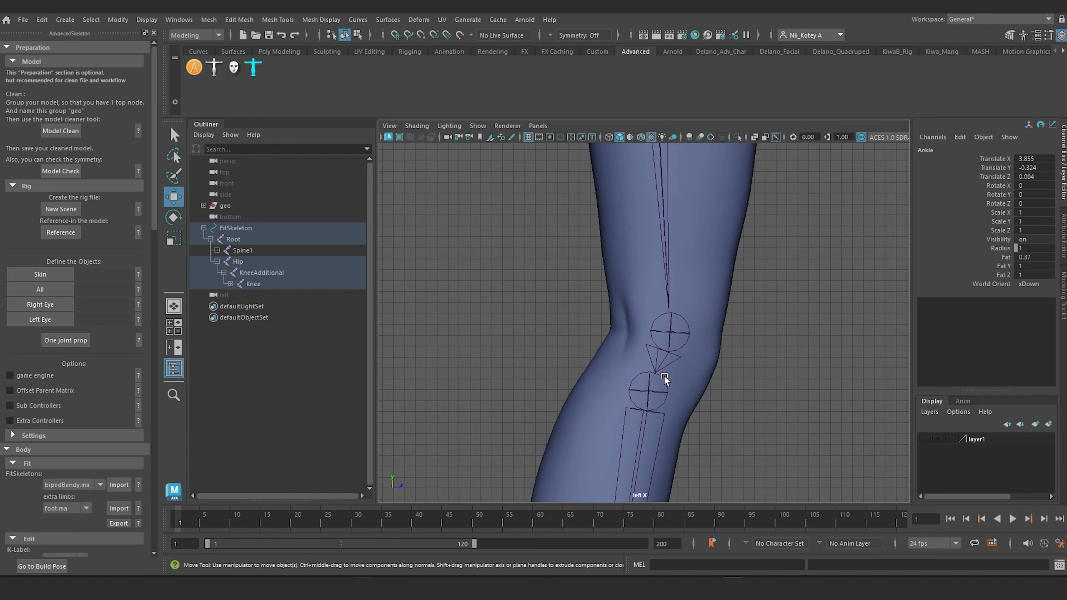
alt+right_drag(663, 391, 677, 357)
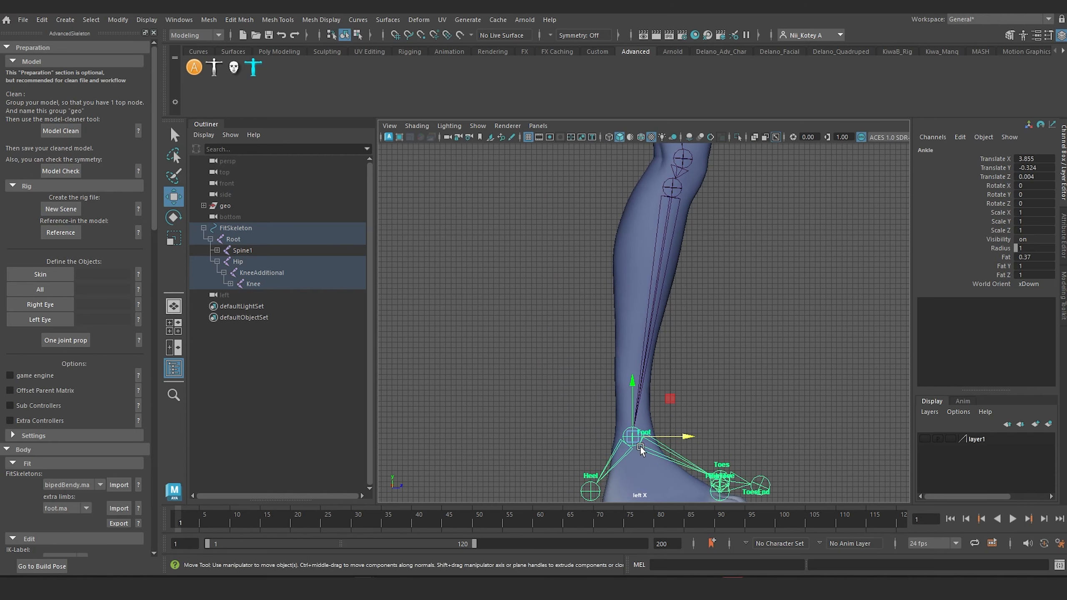
drag(692, 438, 691, 438)
Step: Shift only the Knee joint forward, to Translate X 0.453 and Y -0.08
alt+middle_drag(679, 213, 688, 329)
scroll(688, 329, up, 3)
scroll(688, 329, up, 2)
click(722, 267)
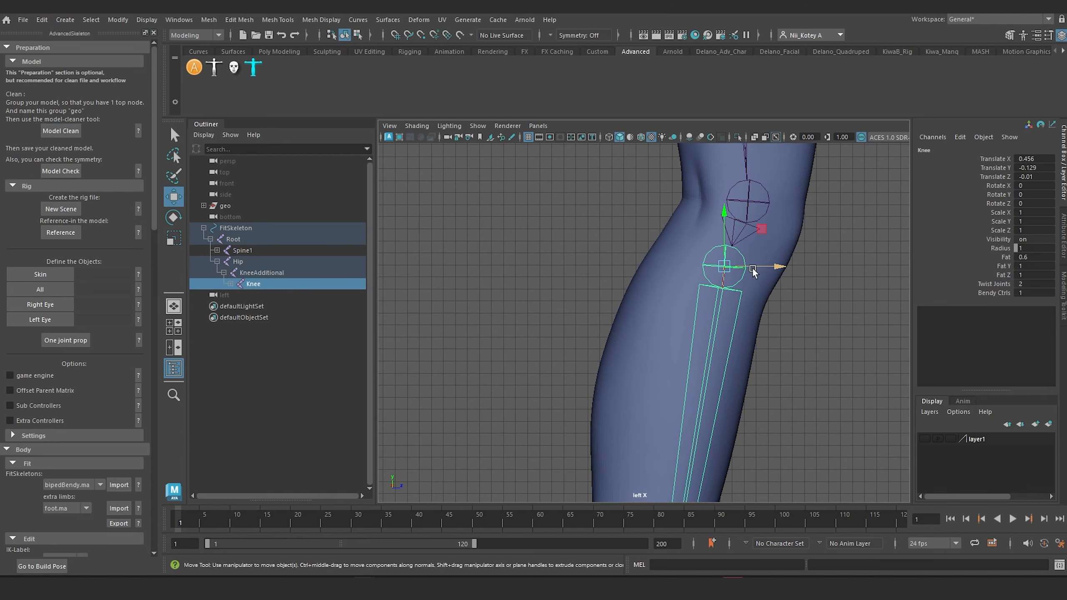
drag(779, 266, 787, 272)
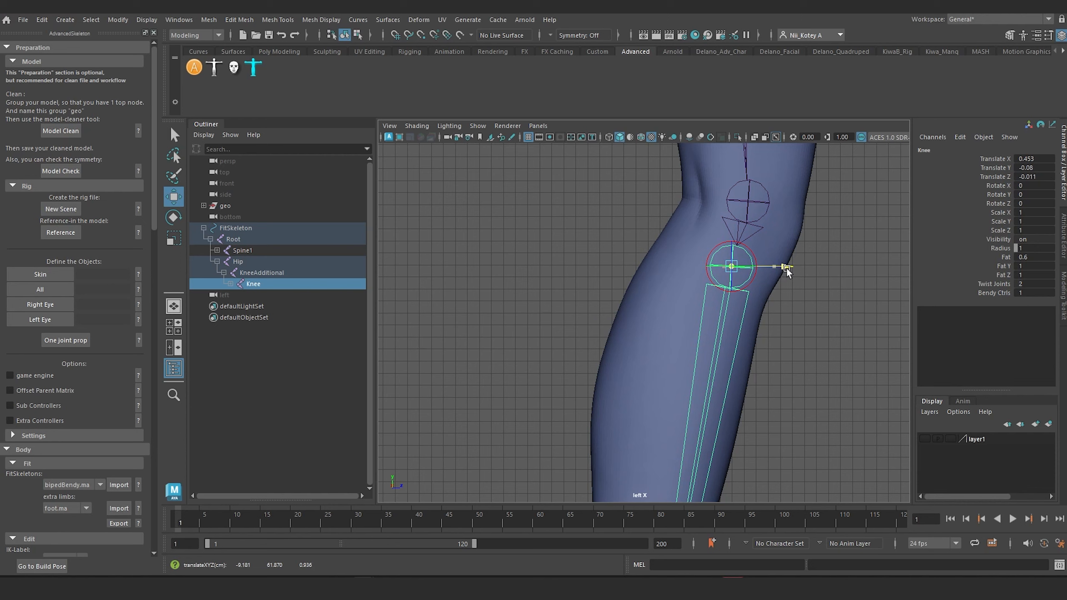
Step: Move KneeAdditional slightly backward to Translate X 3.646 and Y -0.179, leaving the lower joints in place
click(753, 199)
click(746, 202)
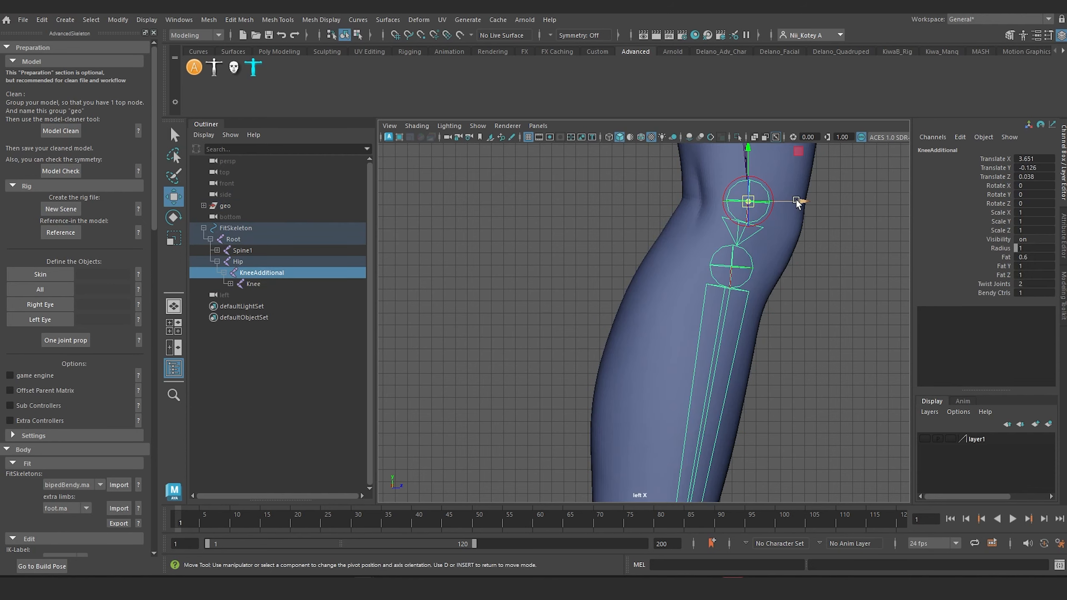
drag(800, 203, 789, 200)
Step: Shift the Ankle joint slightly forward, to Translate X 3.858 and Y -0.364
scroll(731, 252, down, 6)
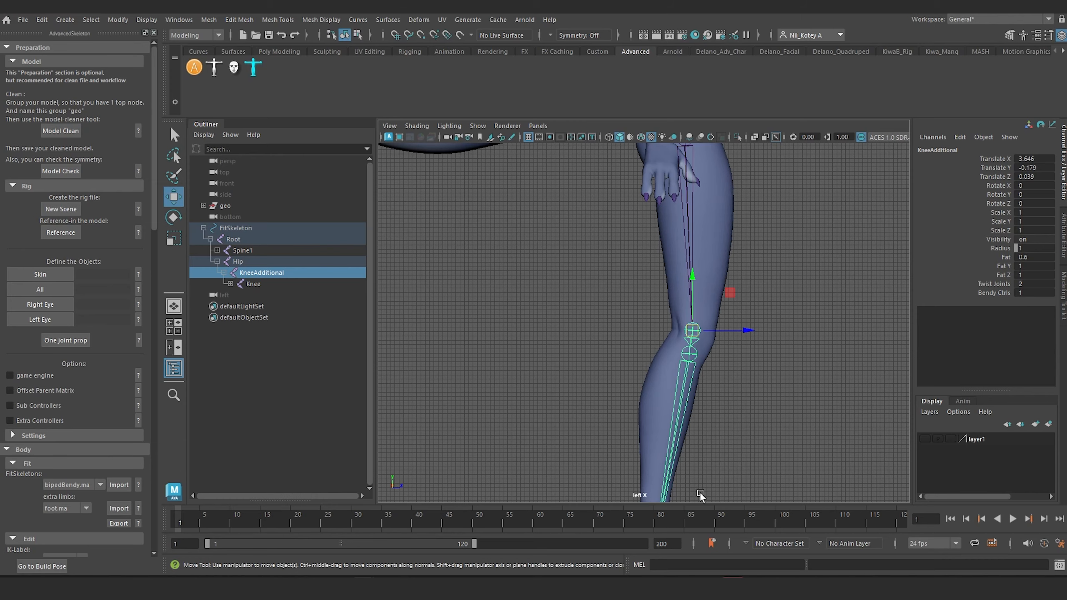
scroll(664, 417, down, 4)
alt+middle_drag(665, 417, 679, 327)
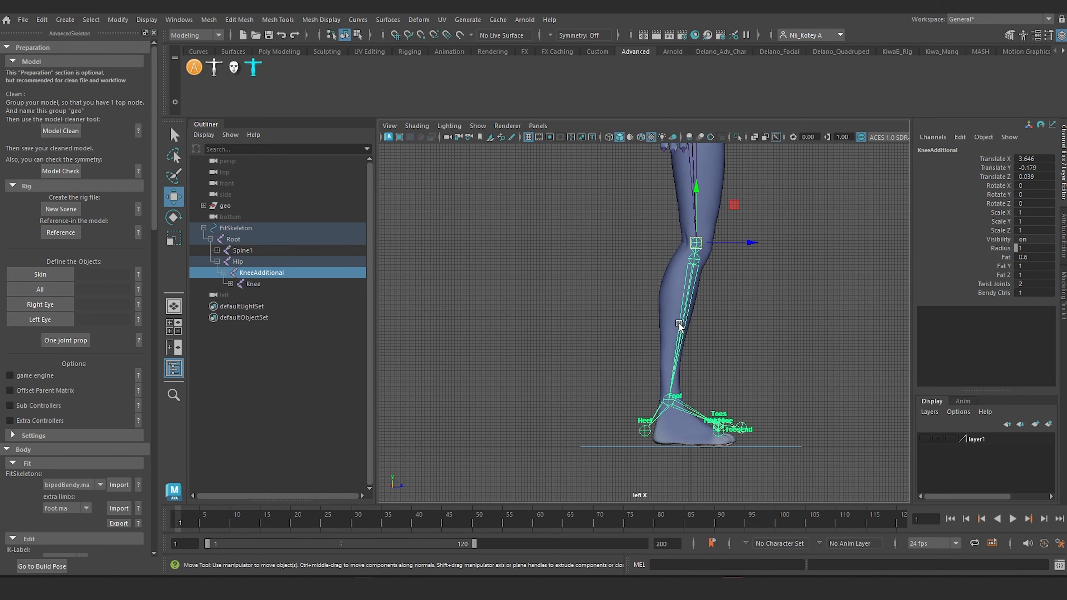
scroll(668, 420, up, 7)
alt+middle_drag(669, 420, 620, 332)
scroll(670, 410, up, 3)
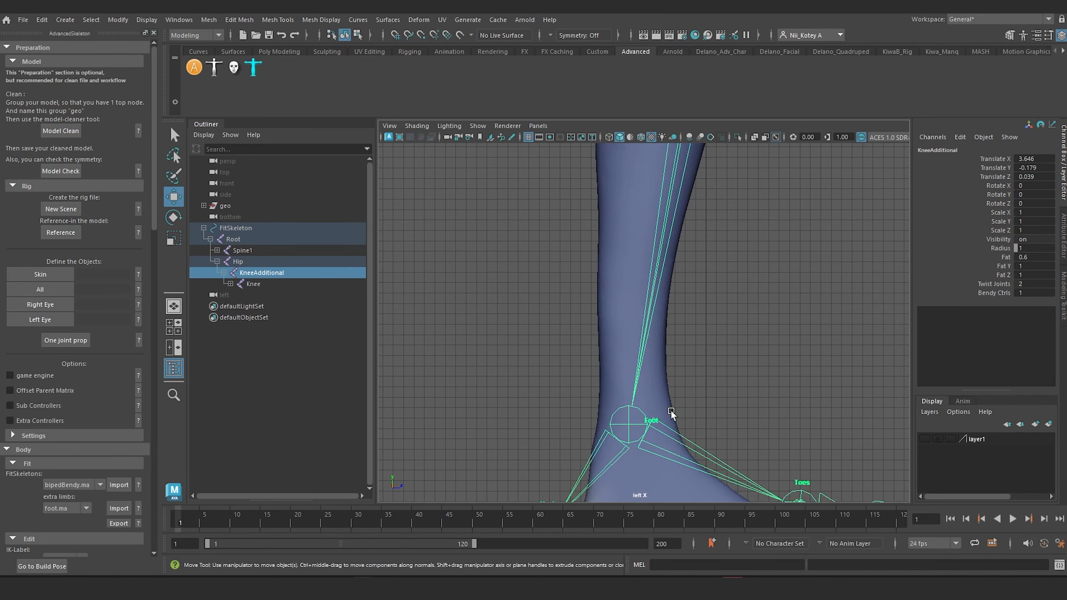
click(629, 424)
drag(681, 425, 685, 424)
Step: Nudge the Knee joint to Translate X 0.449 and Y -0.031 to refine the knee alignment
scroll(725, 319, down, 5)
alt+middle_drag(723, 317, 701, 409)
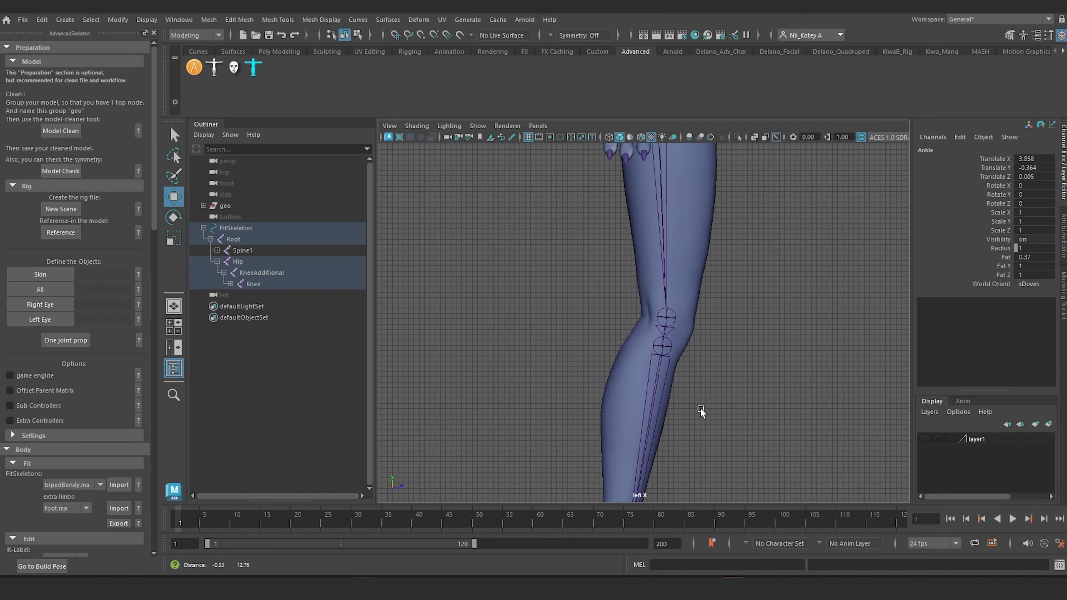
scroll(688, 352, up, 2)
scroll(688, 352, up, 1)
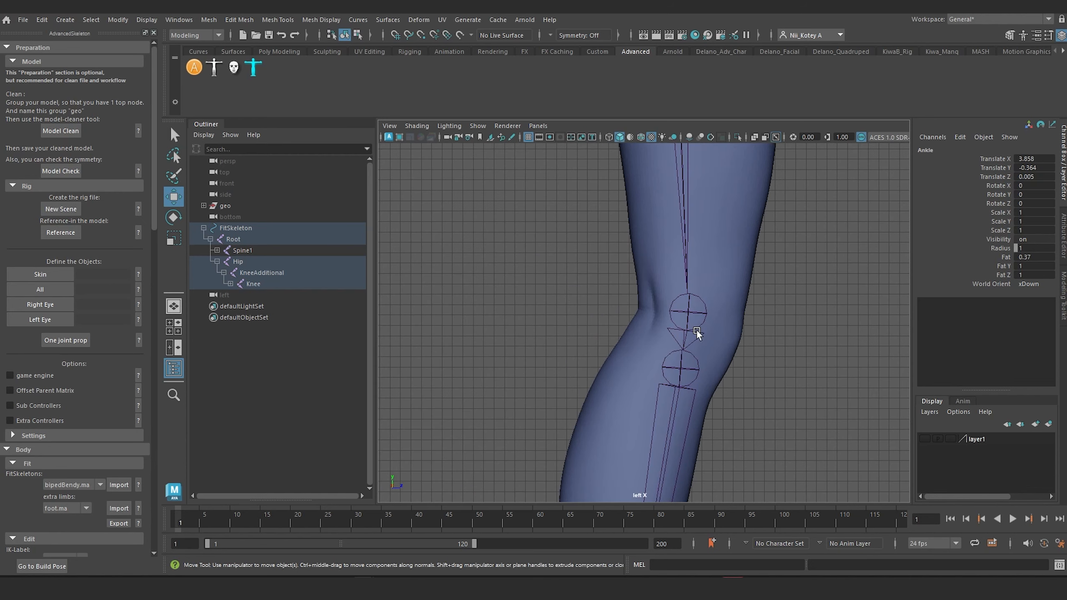
click(680, 370)
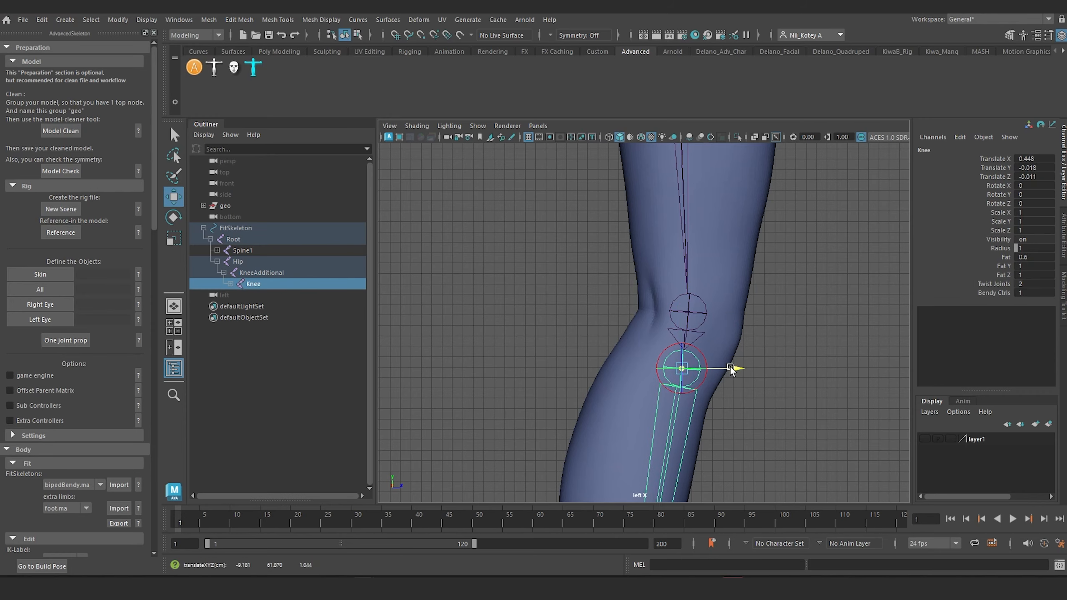
drag(730, 370, 729, 370)
scroll(728, 395, down, 4)
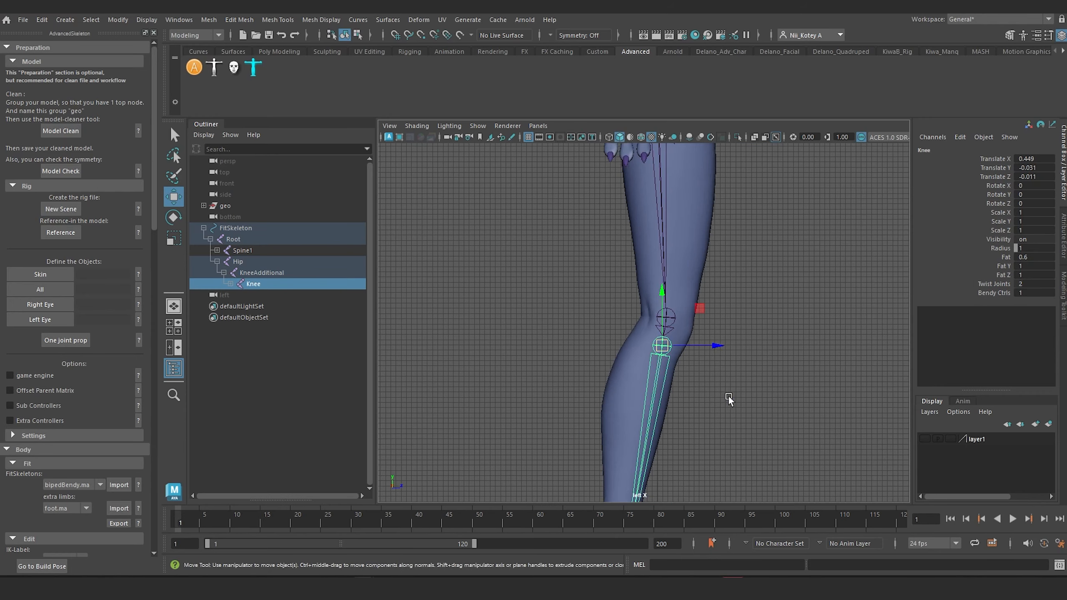
Step: In the front view, move the Hip joint outward to Translate Z -0.661
scroll(608, 343, up, 3)
click(615, 313)
key(space)
drag(616, 315, 659, 340)
key(space)
scroll(675, 327, down, 3)
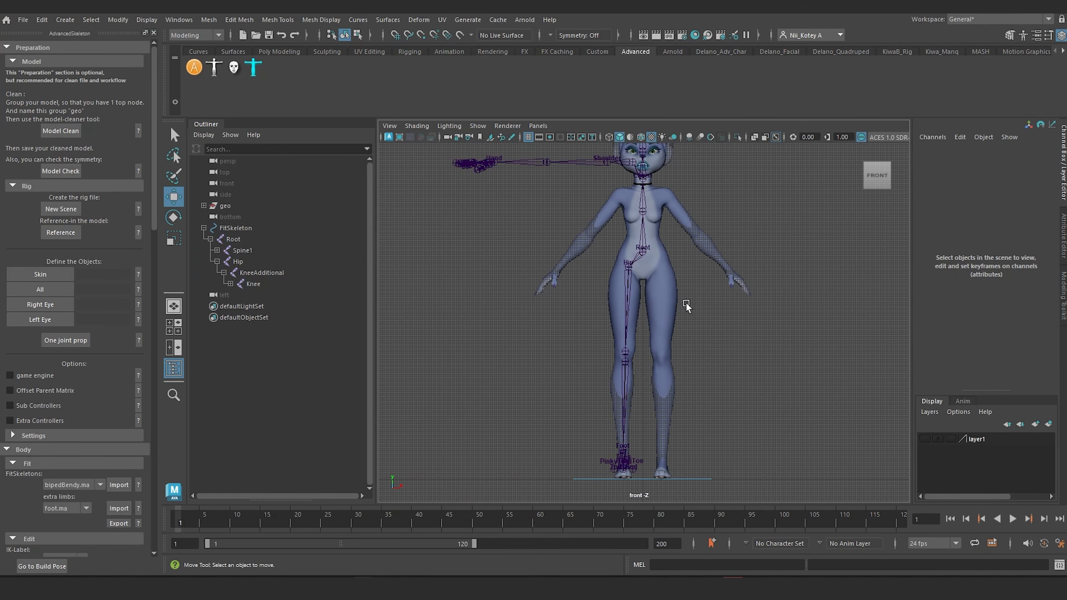
scroll(702, 284, up, 6)
alt+middle_drag(657, 297, 669, 348)
scroll(665, 307, down, 3)
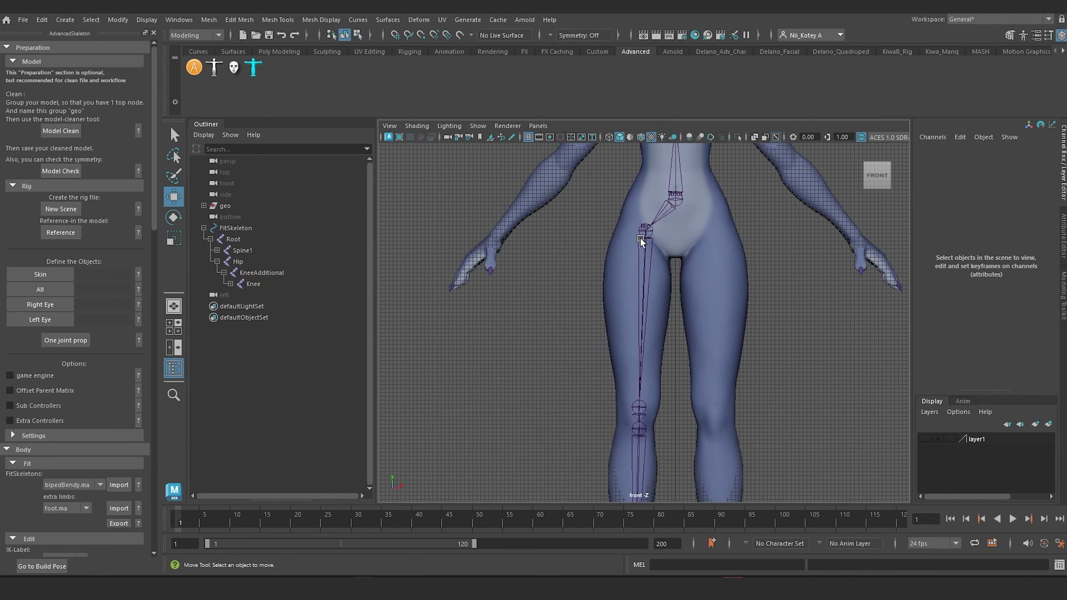
click(643, 230)
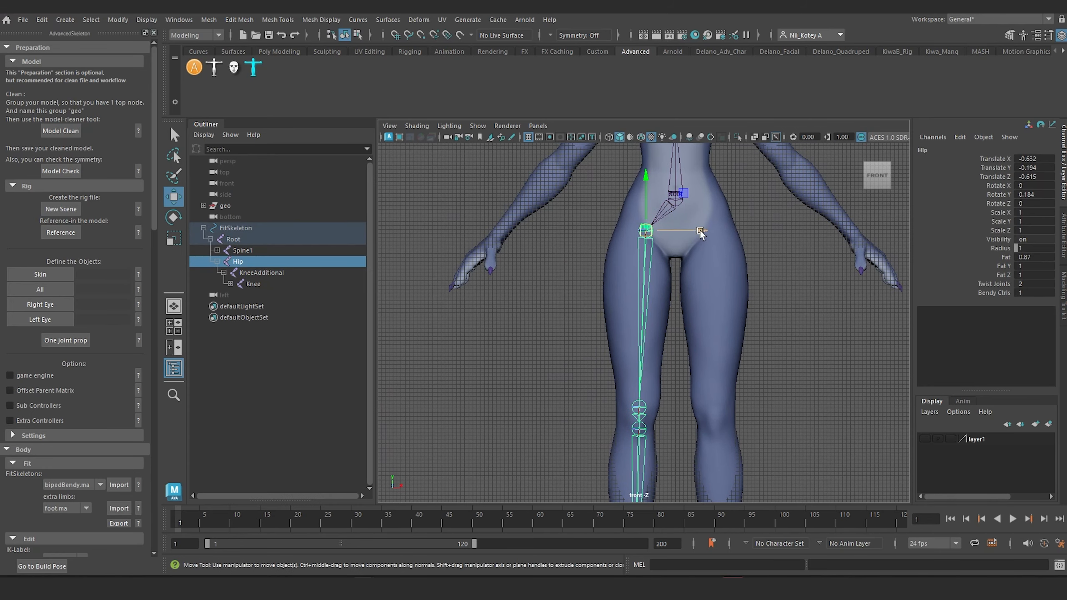
drag(701, 230, 698, 230)
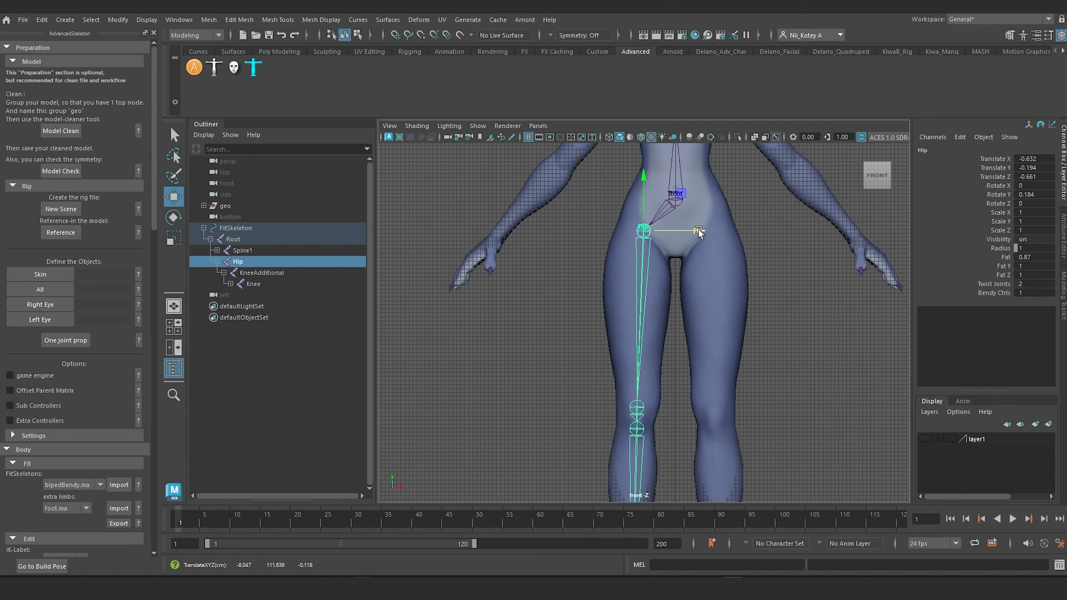
Step: Rotate the Hip joint to Rotate Y 0.39, undoing the extra rotation made after it
alt+middle_drag(697, 324, 701, 228)
key(e)
scroll(695, 277, down, 3)
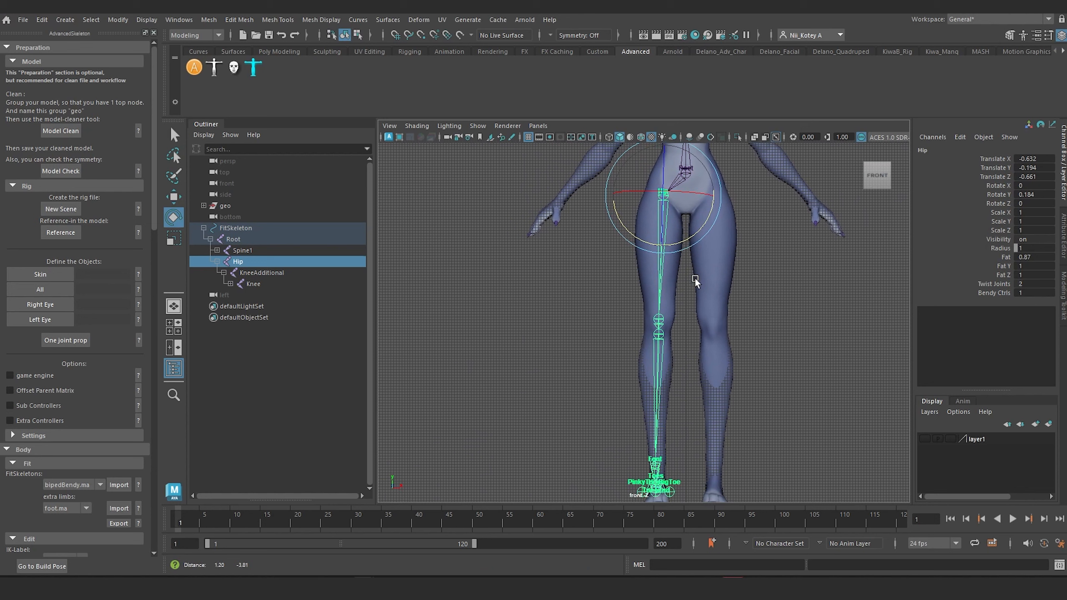
drag(676, 242, 675, 242)
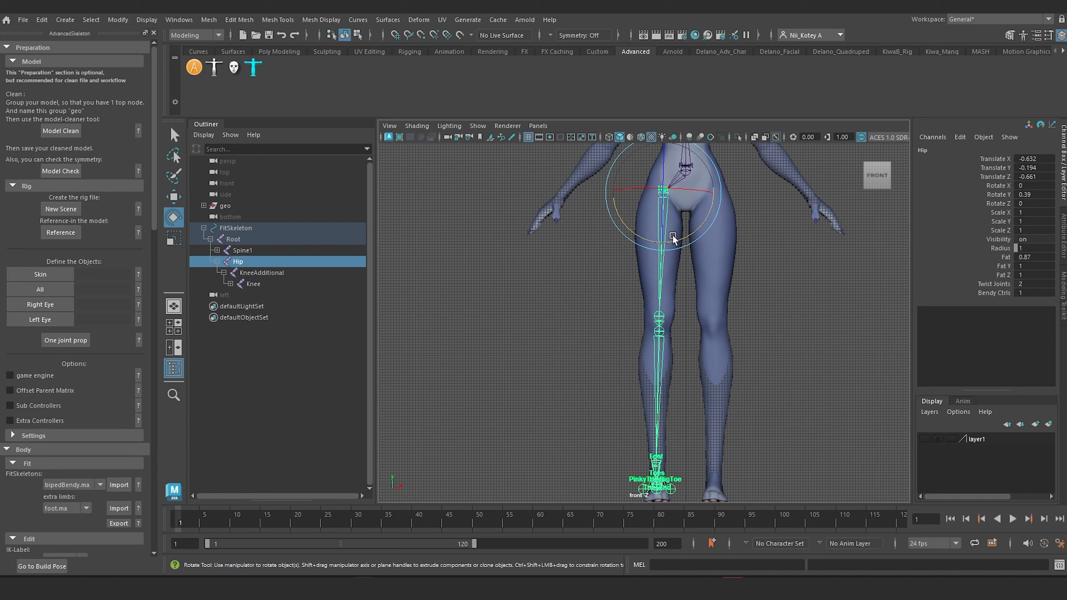
drag(674, 241, 673, 242)
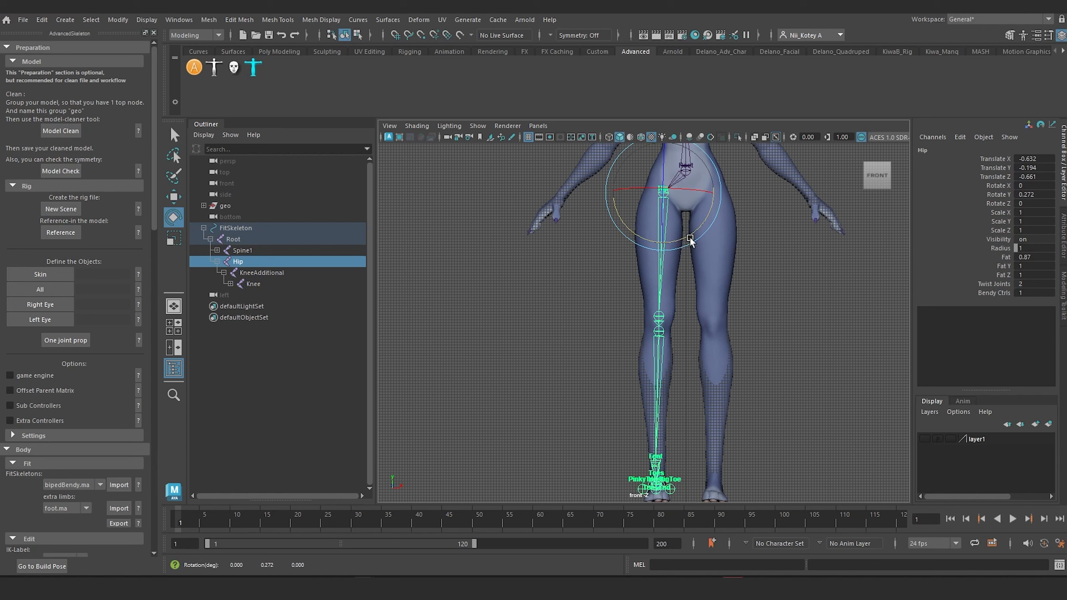
key(ctrl+z)
Step: Adjust the Hip joint's Rotate Y to 0.75 so the leg joints line up with the mesh in the front view
click(999, 195)
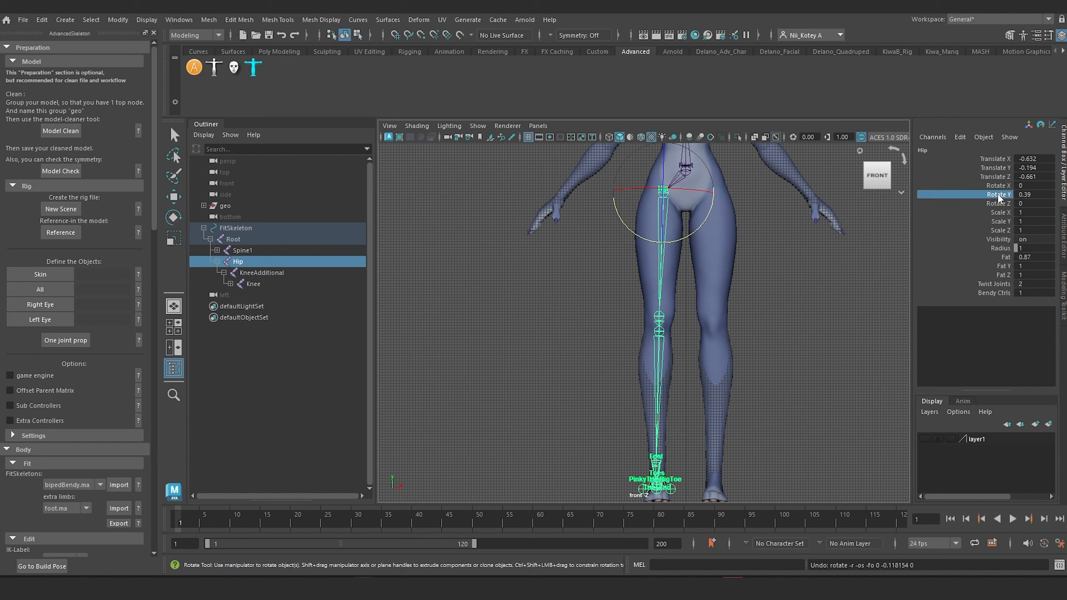
mouse_move(753, 207)
middle_down()
mouse_move(764, 207)
mouse_move(751, 209)
mouse_move(757, 215)
middle_up()
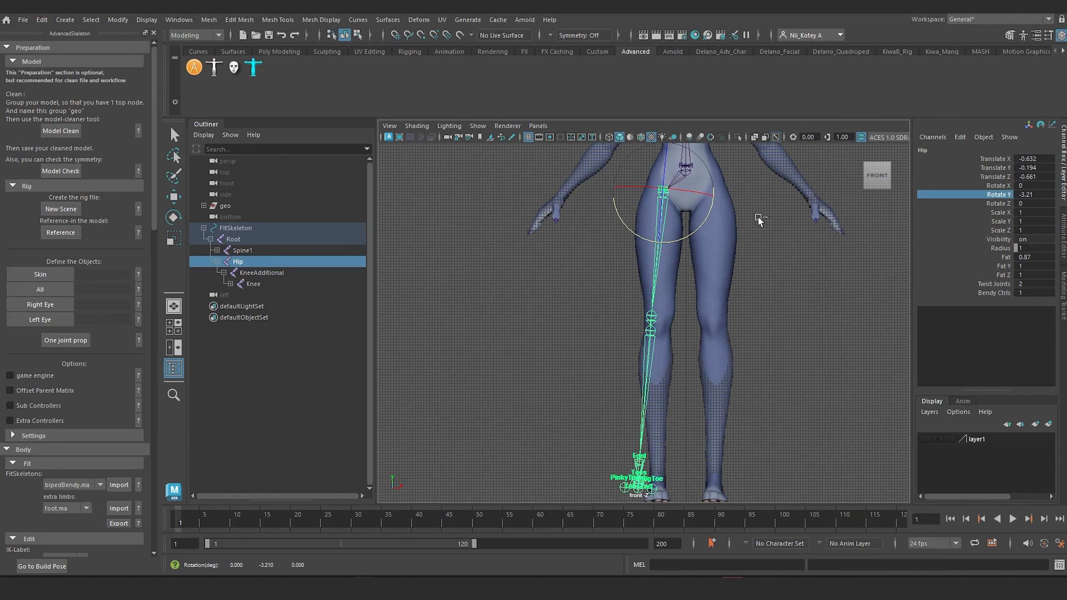
key(ctrl+z)
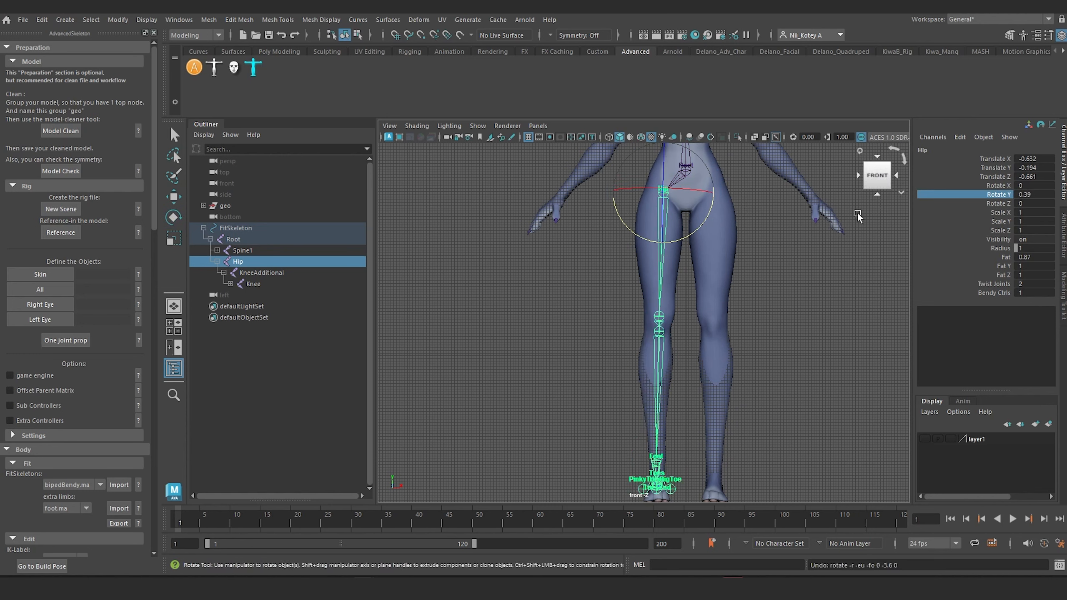
middle_drag(822, 234, 822, 235)
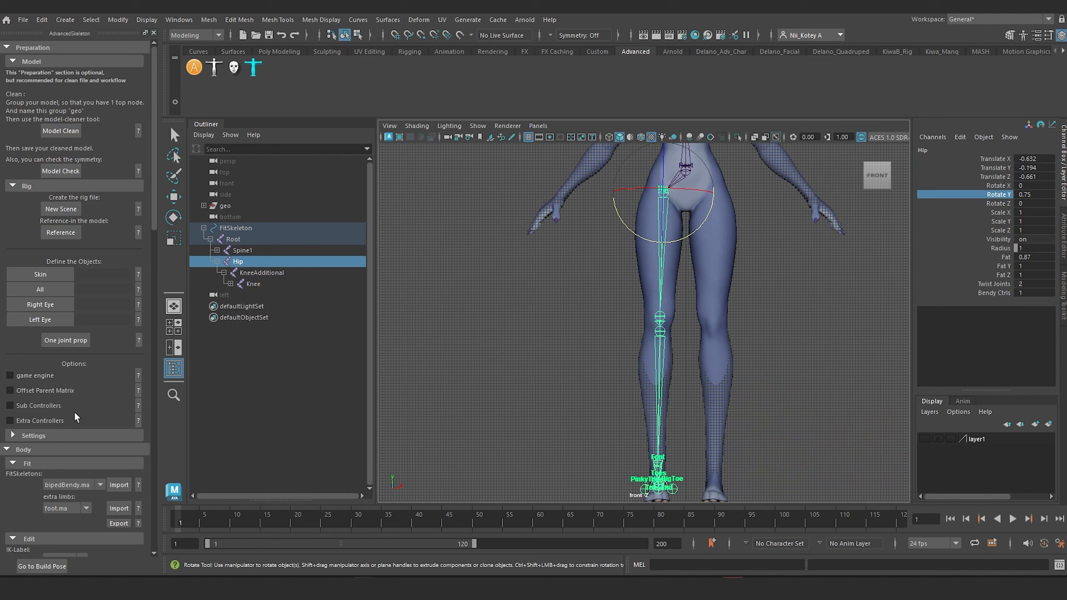
Step: Check the Auto-Orient options and inspect the hip-to-knee joint placement in the front, perspective and left views
scroll(117, 475, down, 10)
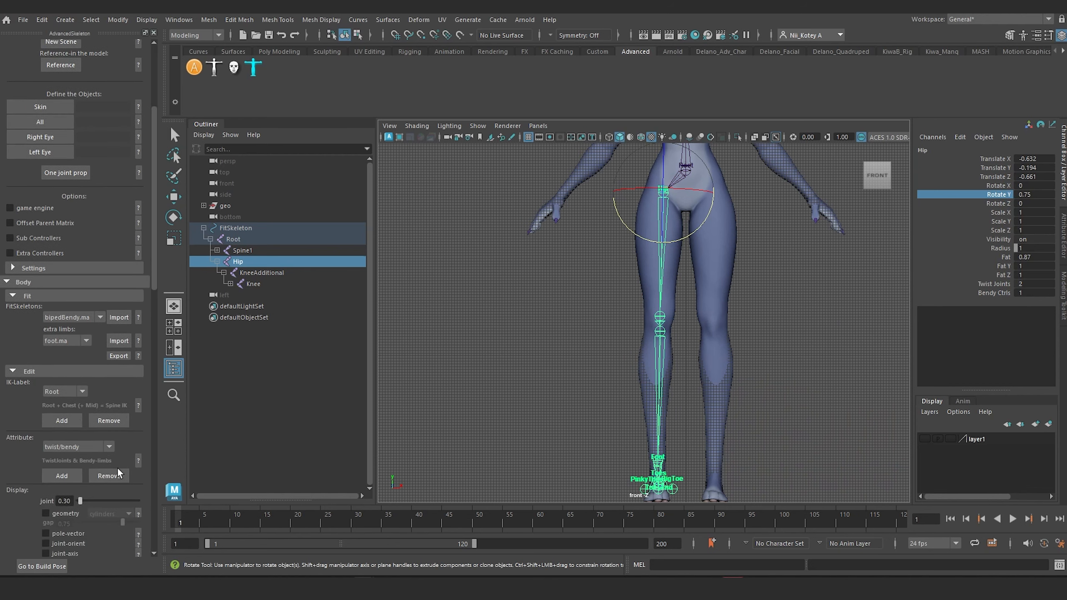
scroll(120, 463, down, 1)
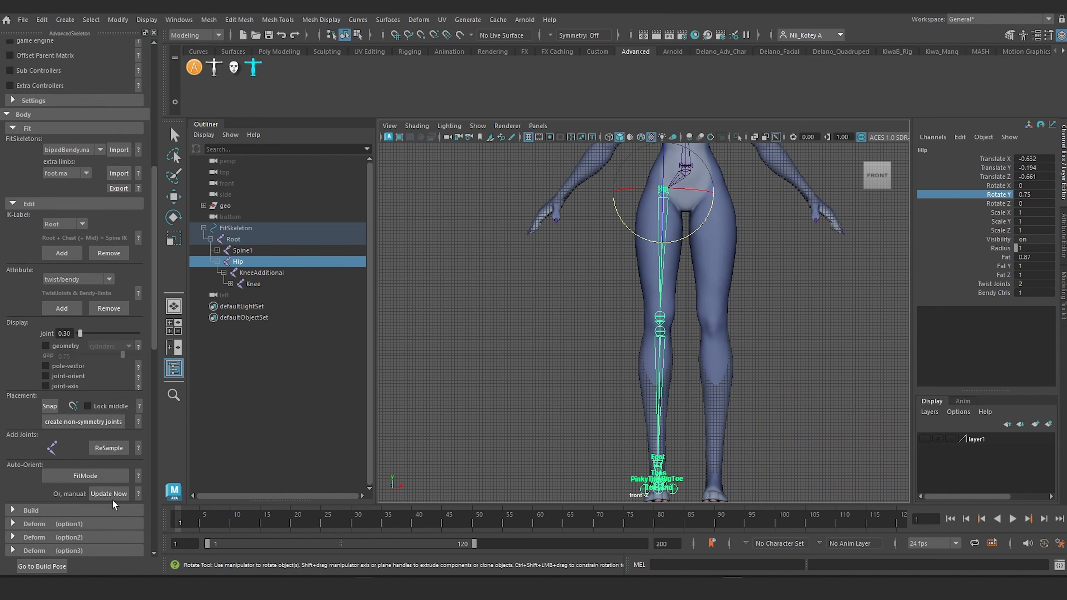
scroll(675, 232, up, 3)
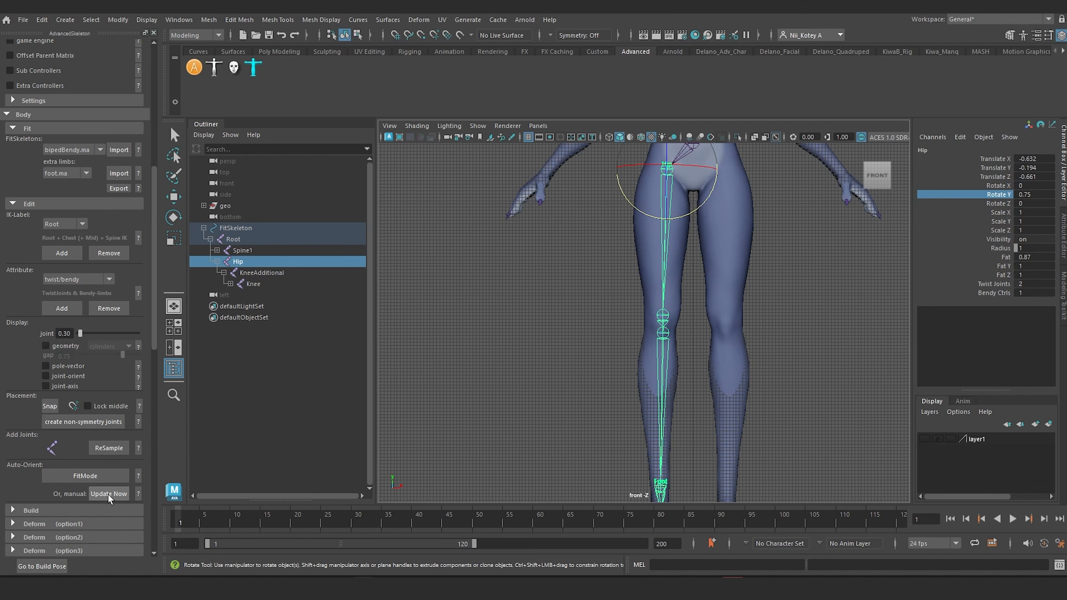
scroll(613, 342, down, 3)
scroll(619, 339, up, 8)
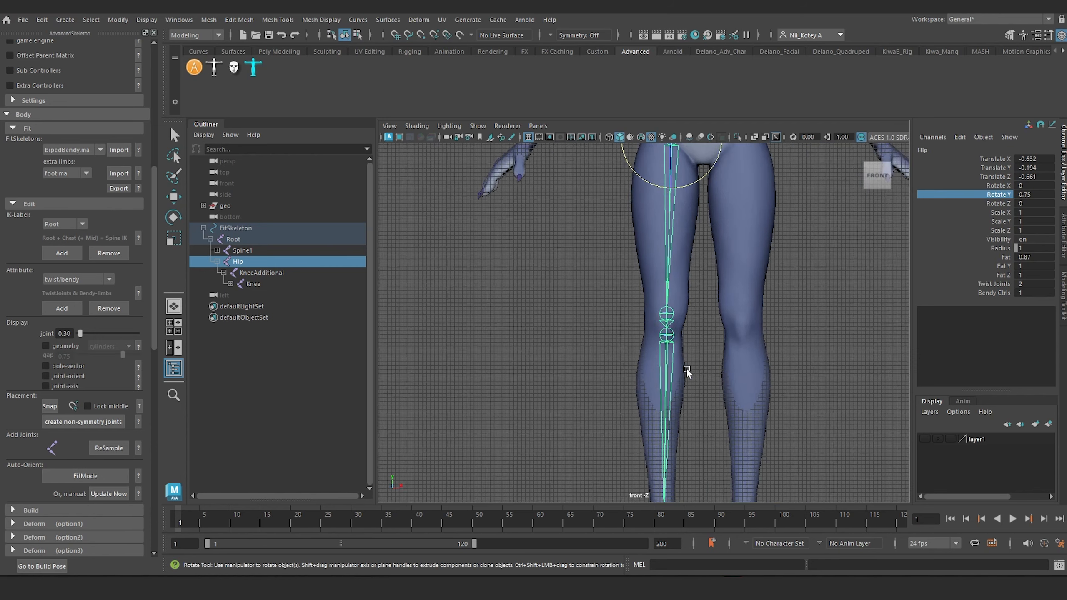
scroll(688, 354, down, 3)
key(space)
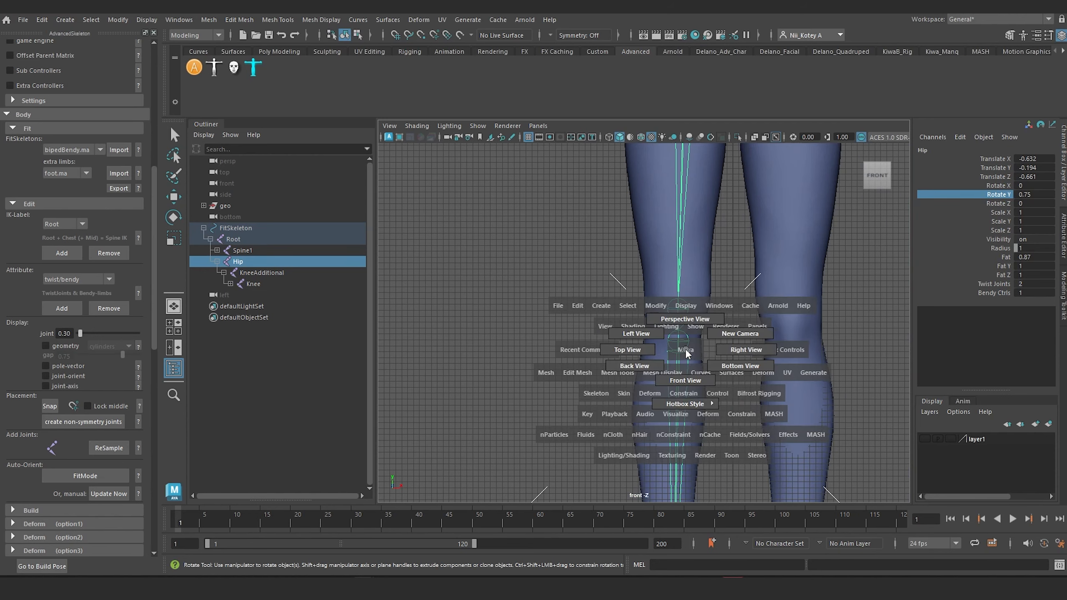
drag(685, 349, 685, 326)
scroll(672, 336, down, 4)
scroll(637, 365, up, 5)
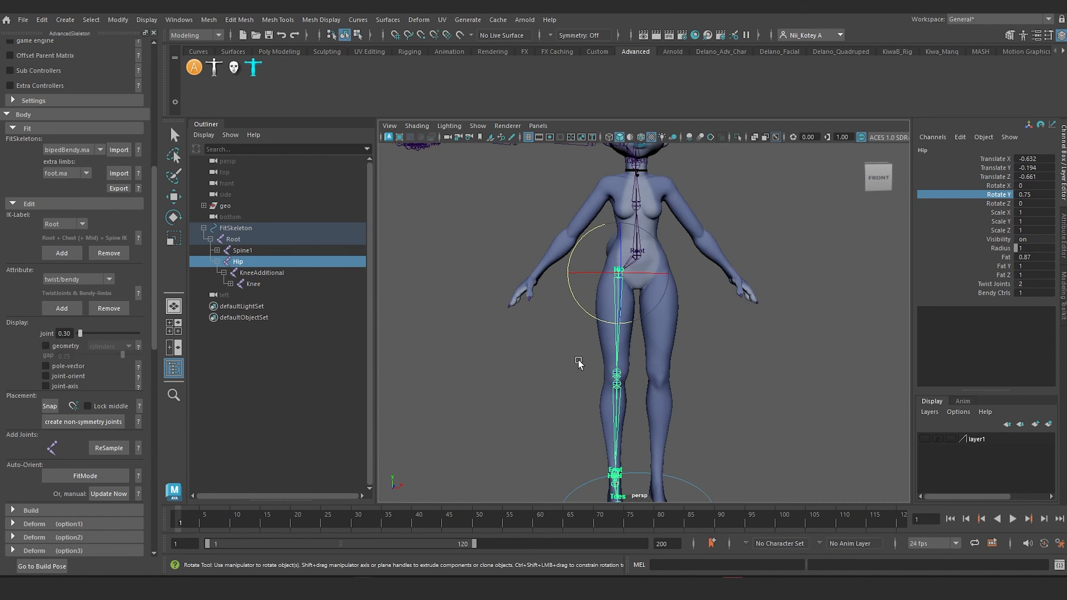
alt+drag(578, 359, 655, 346)
key(space)
scroll(664, 333, up, 5)
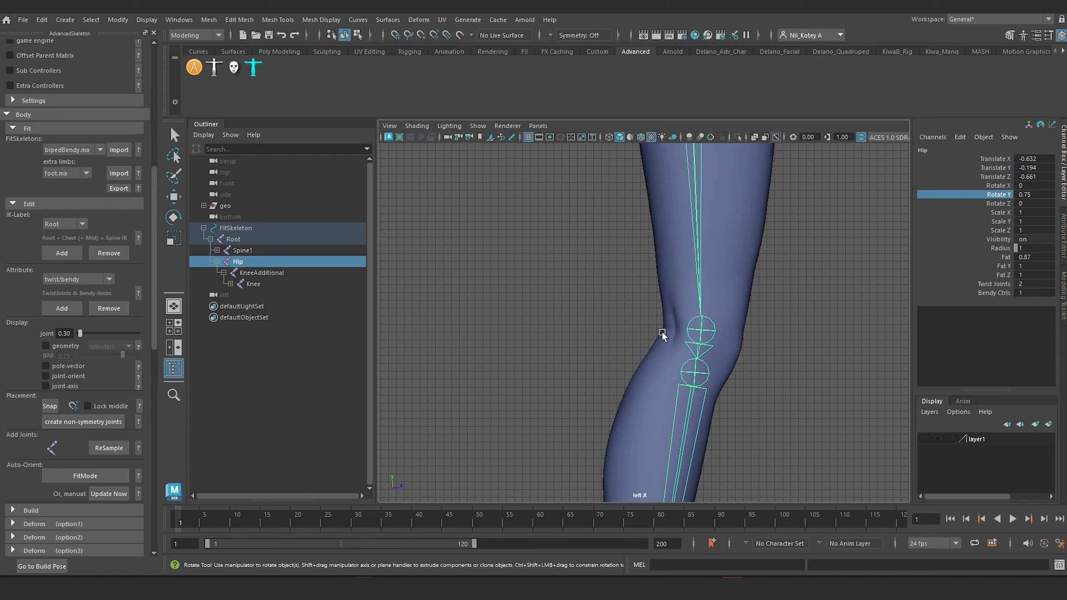
Step: In the left view, shift only the Hip joint's pivot slightly, to Translate X -0.631 and Y -0.213
key(f)
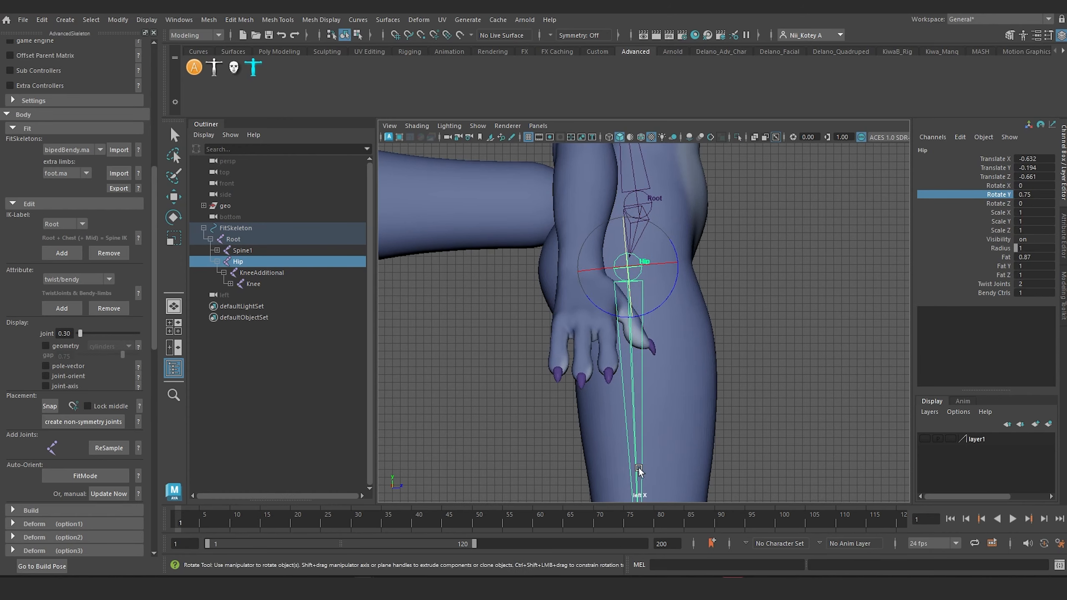
scroll(657, 310, down, 4)
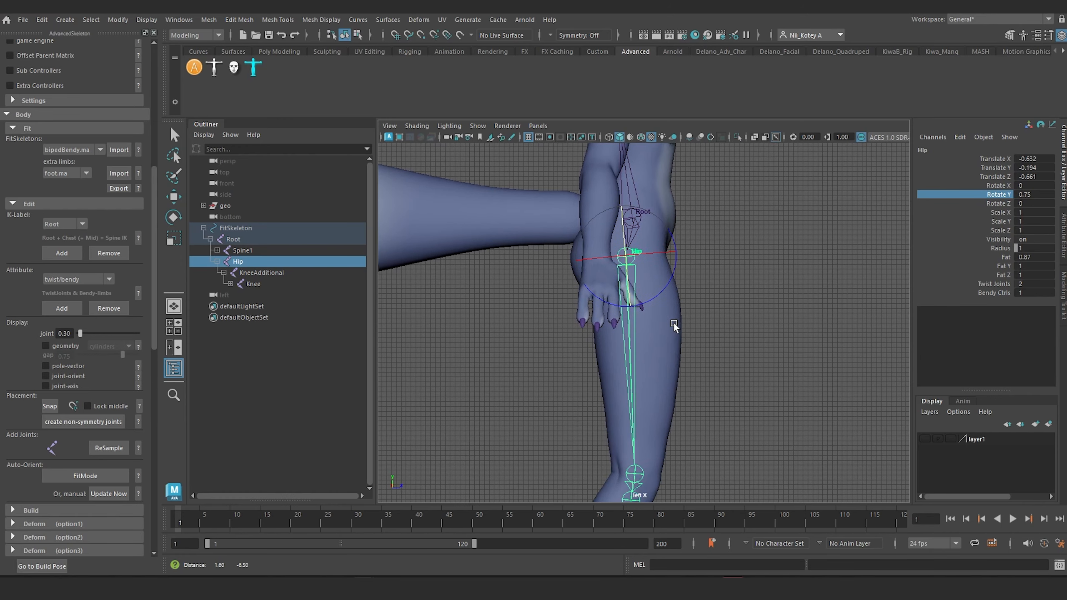
click(769, 302)
click(621, 256)
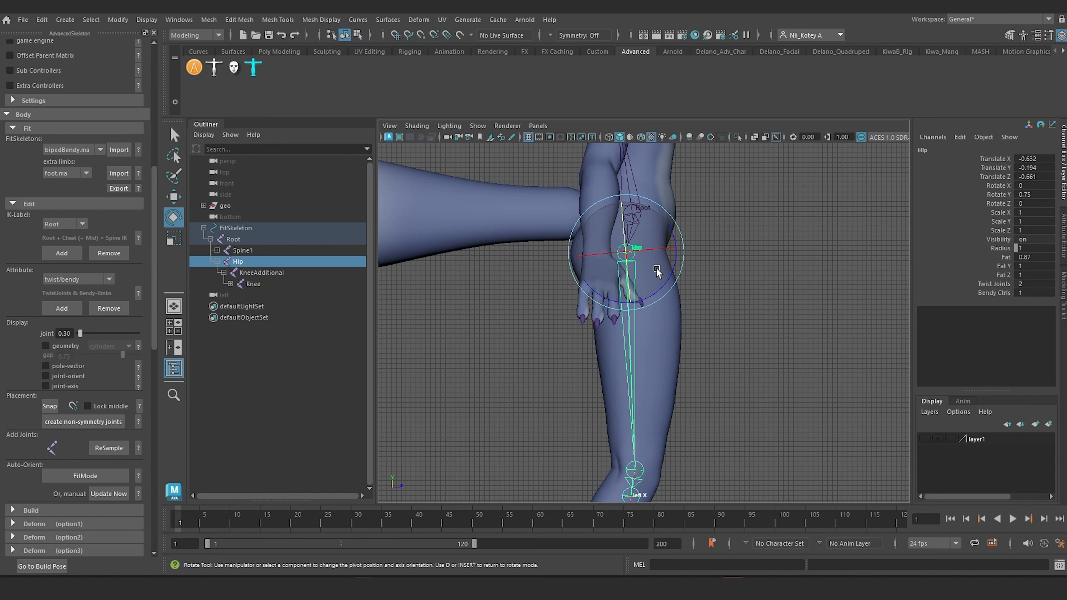
key(d)
drag(681, 251, 680, 251)
Step: Try to shift the KneeAdditional joint's pivot slightly forward to Translate X 3.649 and Y -0.145, and undo the move
alt+middle_drag(679, 417, 746, 290)
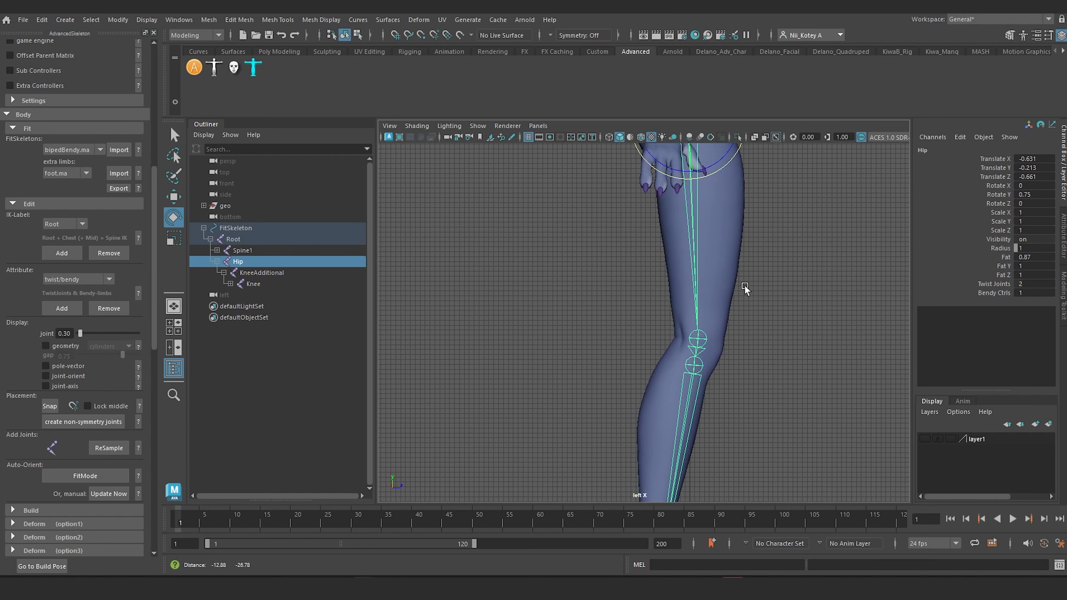
scroll(737, 345, up, 5)
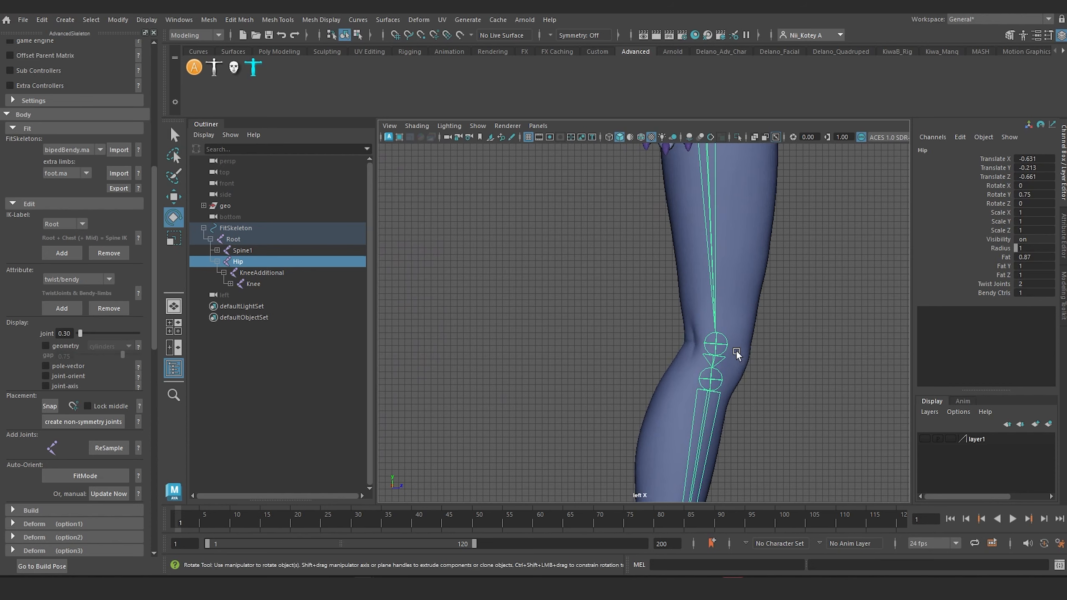
click(738, 356)
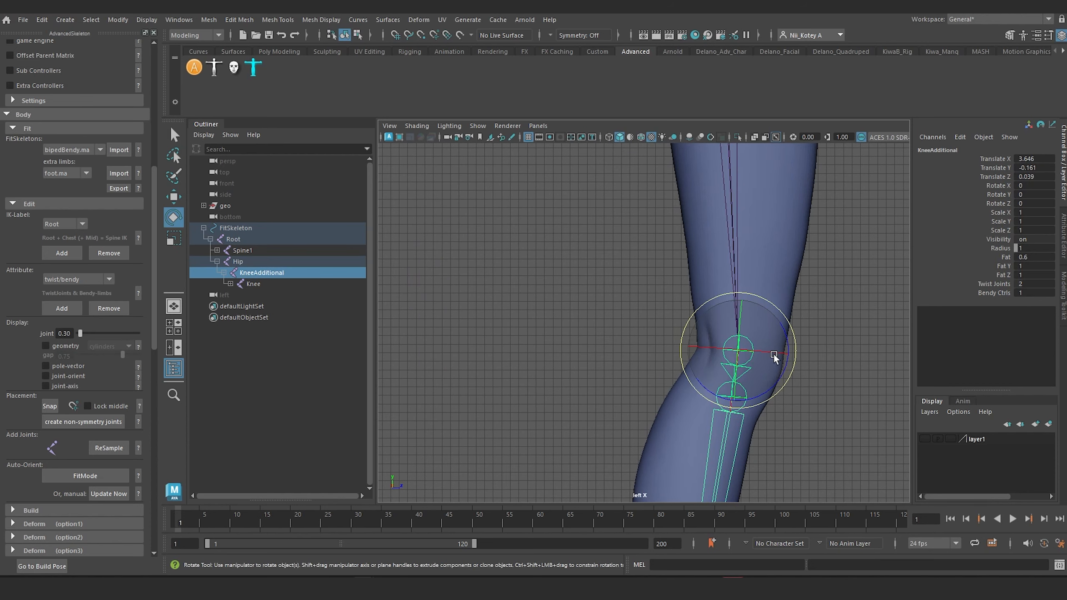
key(d)
drag(786, 354, 788, 355)
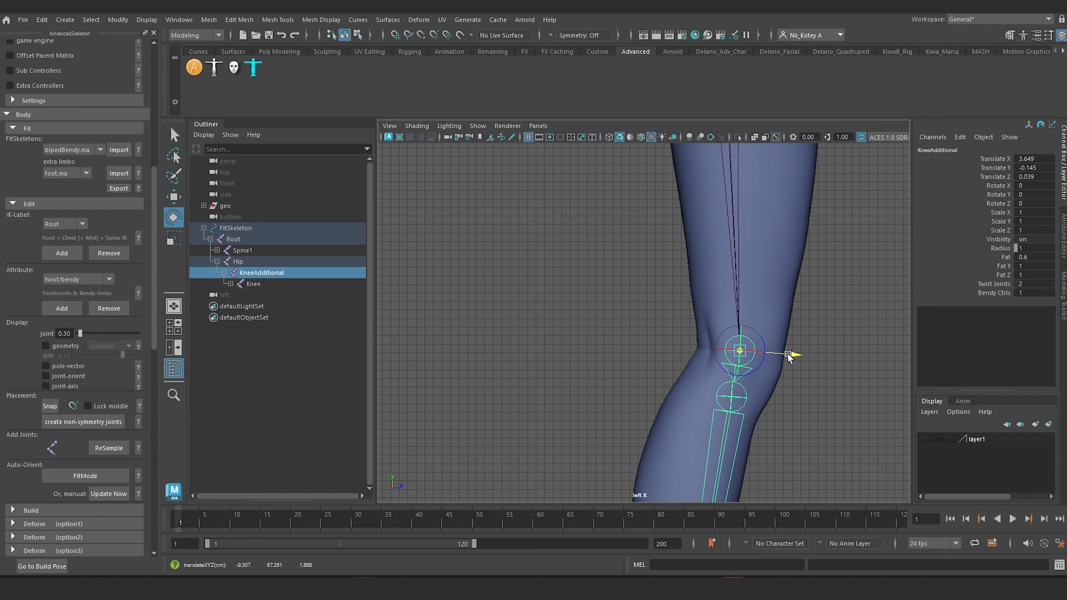
key(d)
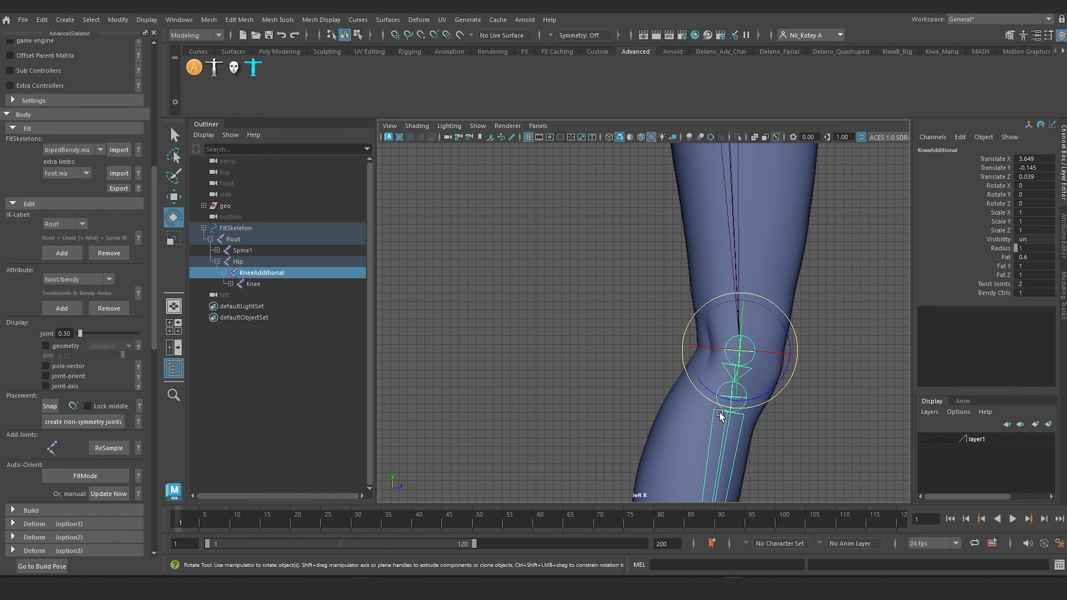
key(ctrl+z)
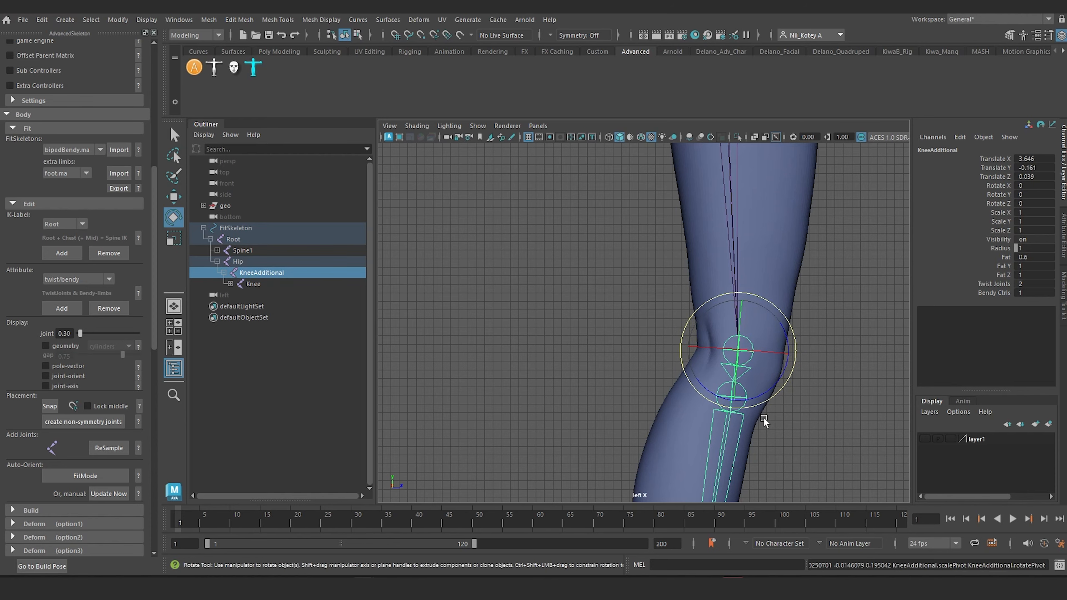
Step: Examine the knee, lower leg and foot joints against the mesh in the left view, and select the Knee joint
alt+middle_drag(764, 417, 722, 273)
scroll(764, 364, down, 3)
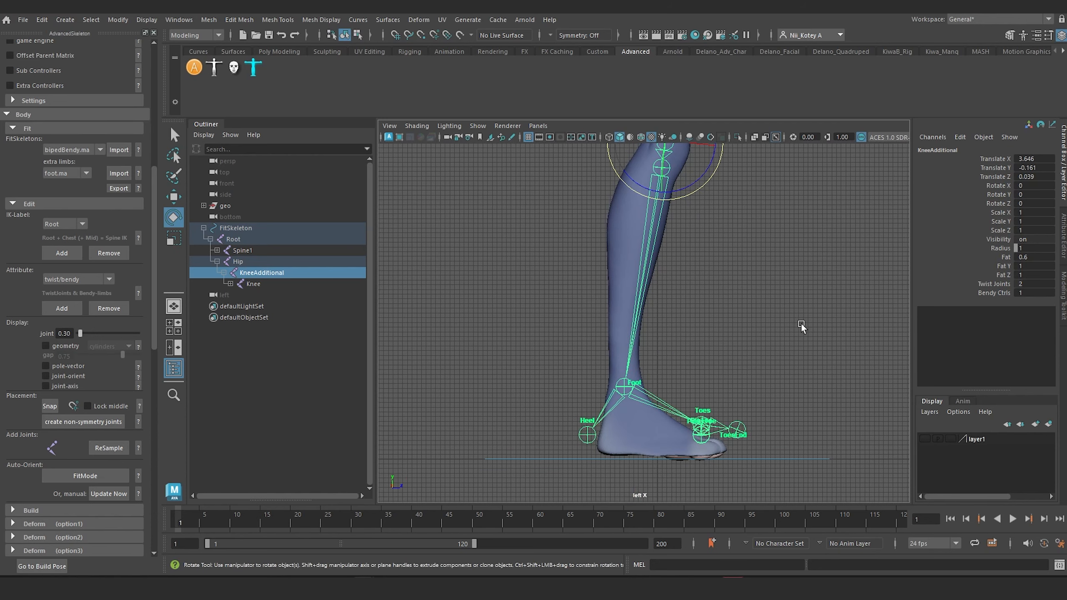
alt+middle_drag(747, 230, 754, 349)
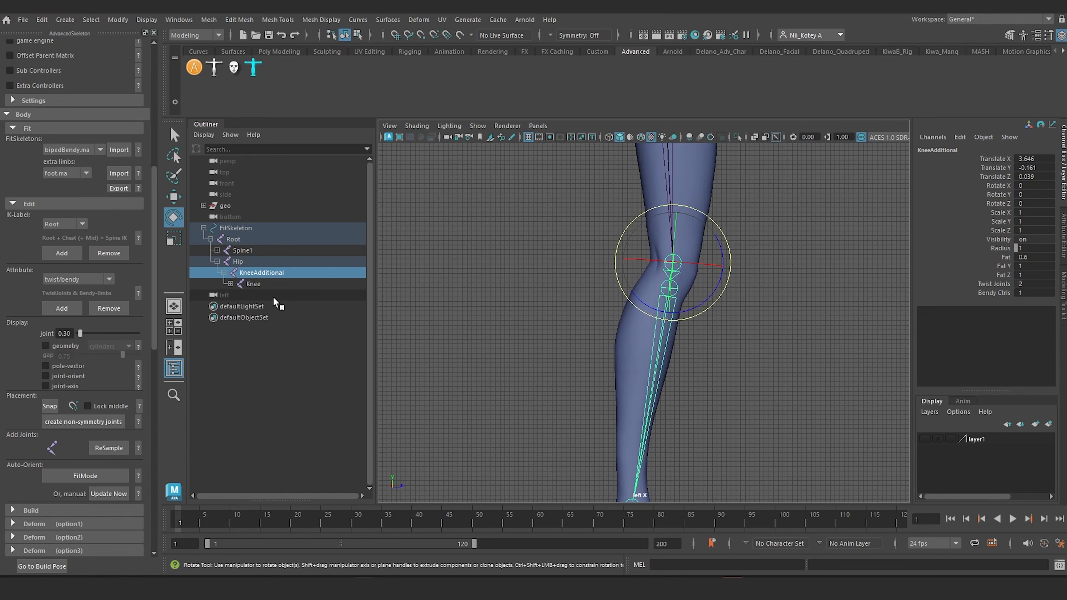
click(252, 284)
click(264, 273)
click(258, 293)
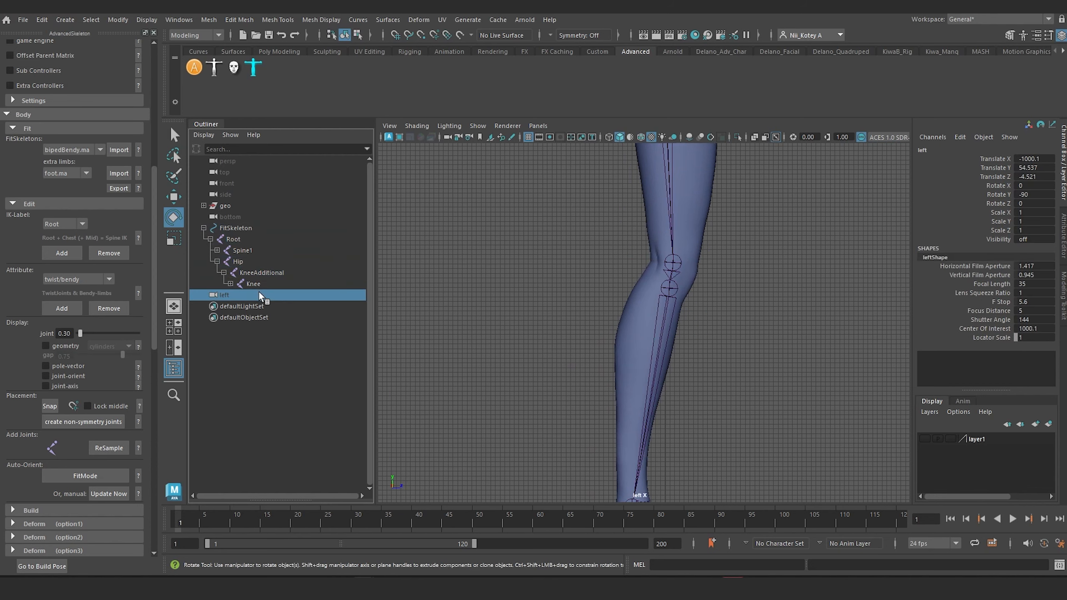
click(260, 284)
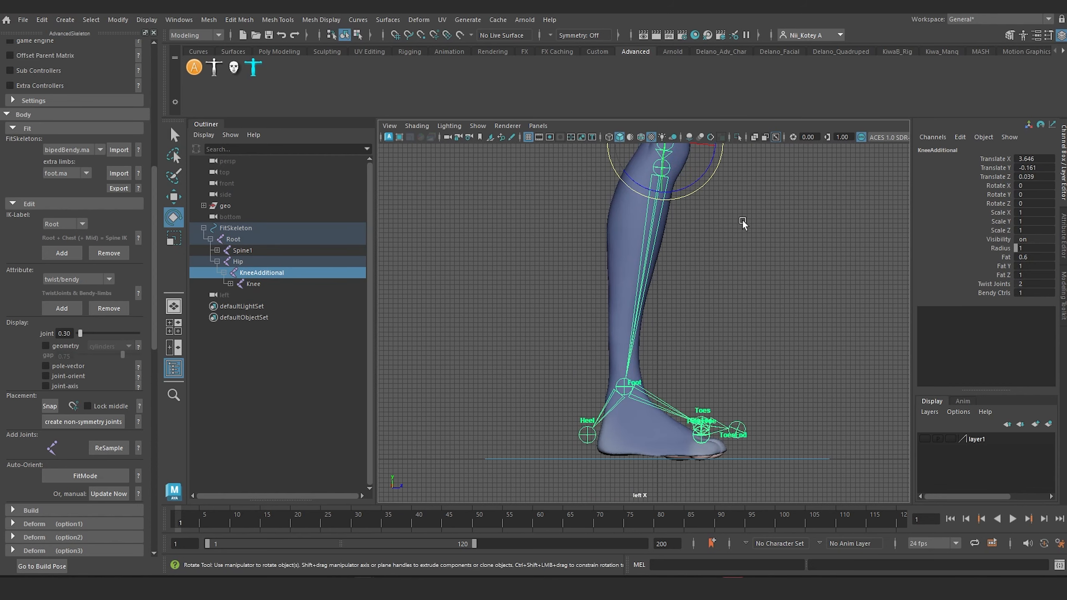
alt+middle_drag(745, 229, 754, 351)
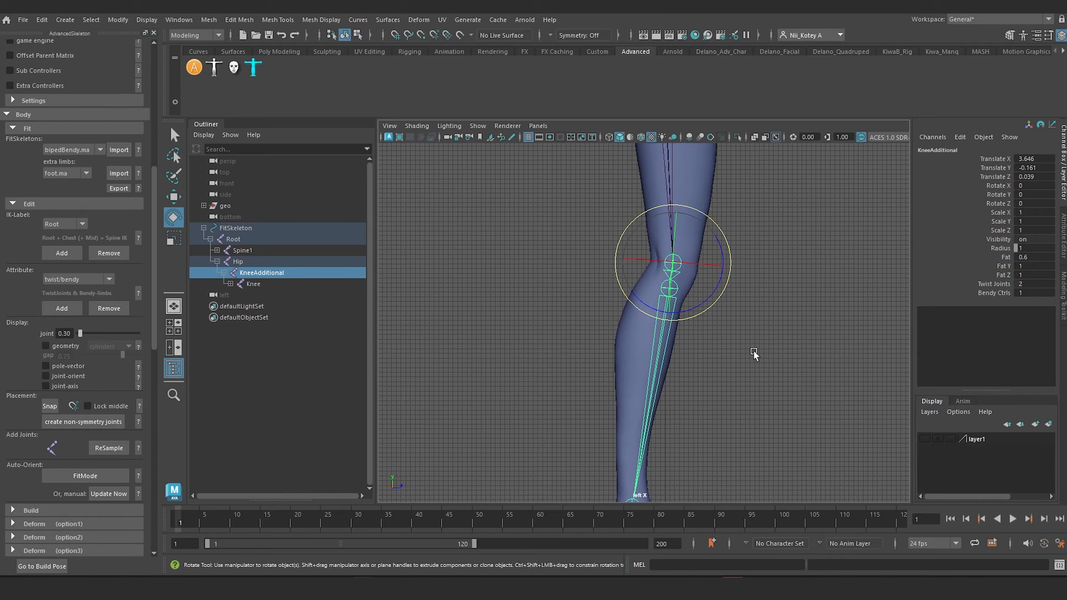
click(253, 285)
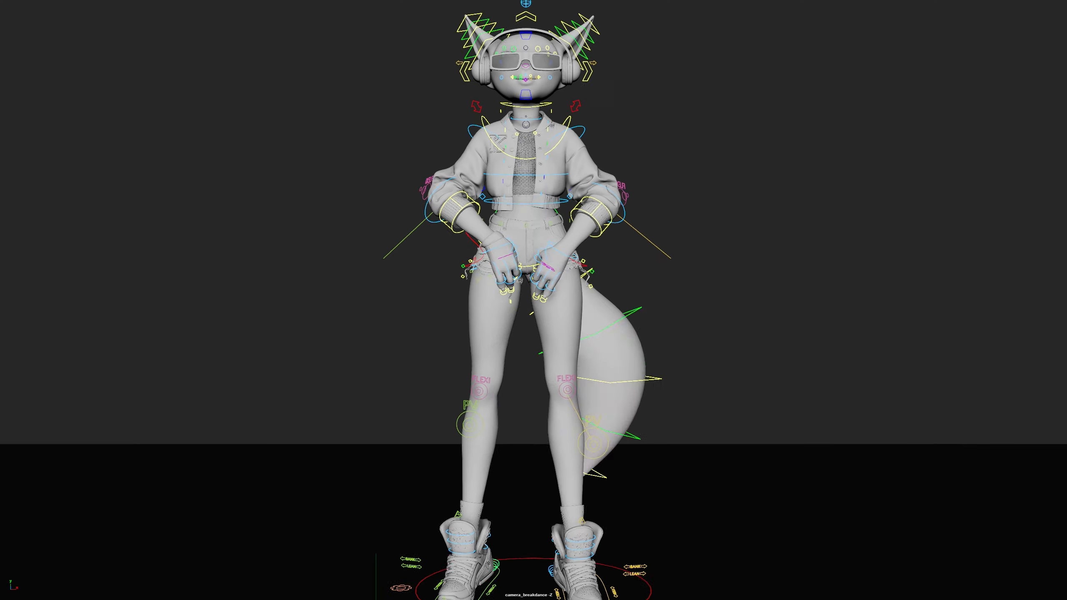